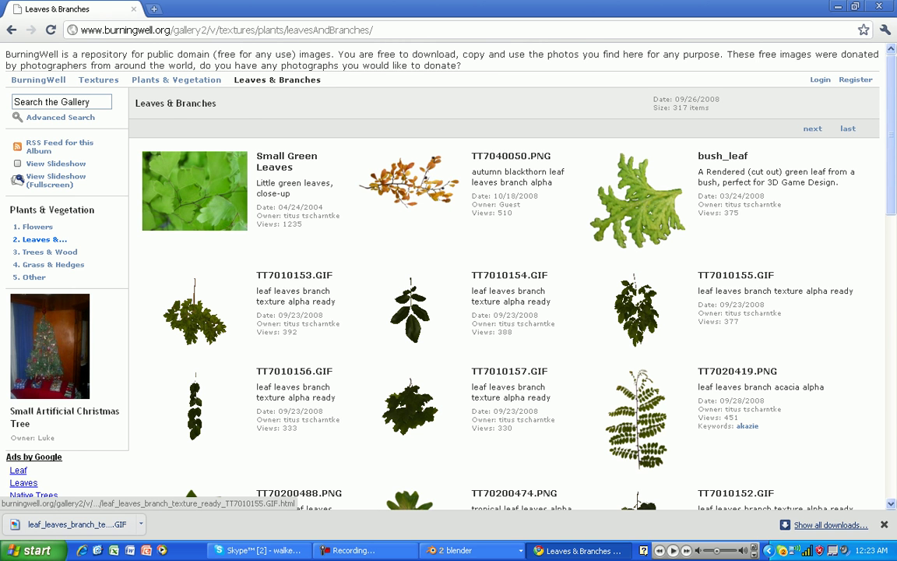
Step: Open the TT7010155.GIF leaf branch page and save its image to the Desktop as a GIF
left_click(636, 310)
right_click(304, 338)
left_click(335, 344)
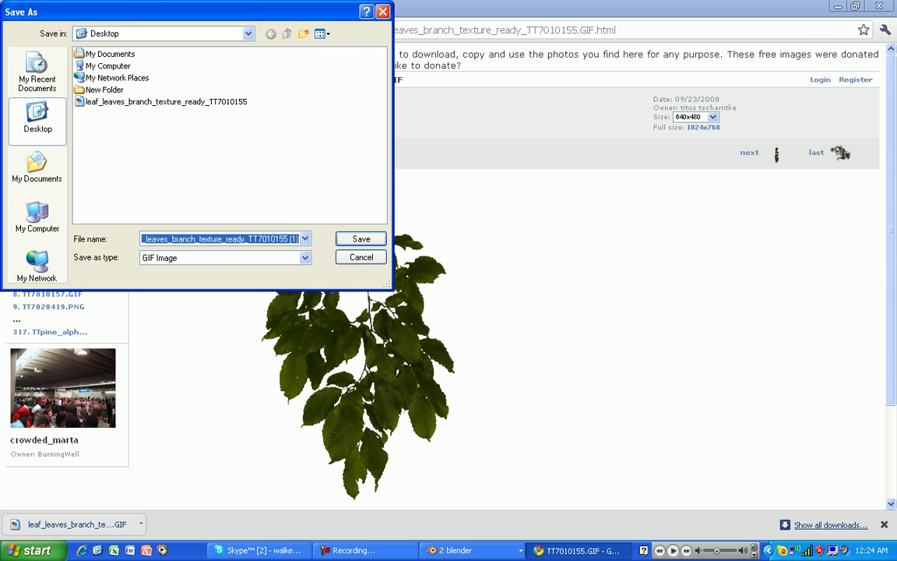
key("Escape")
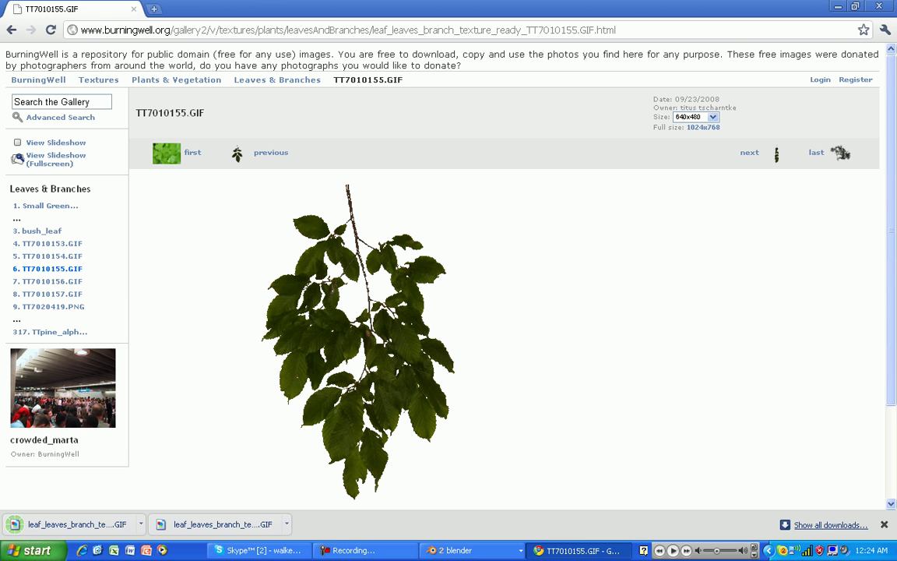
Step: Switch to Blender and add a plane mesh at the centre of the empty scene
left_click(471, 551)
left_click(460, 531)
left_click(471, 551)
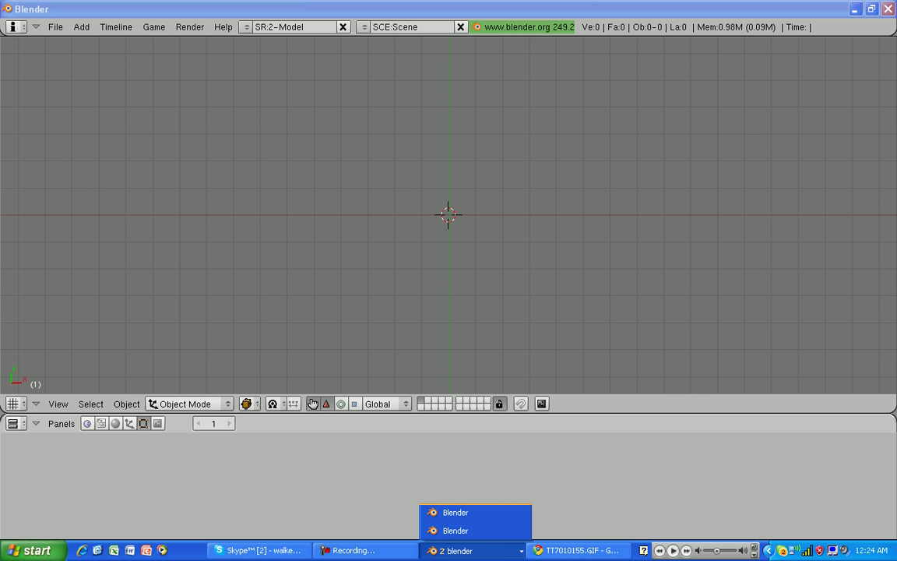
left_click(459, 531)
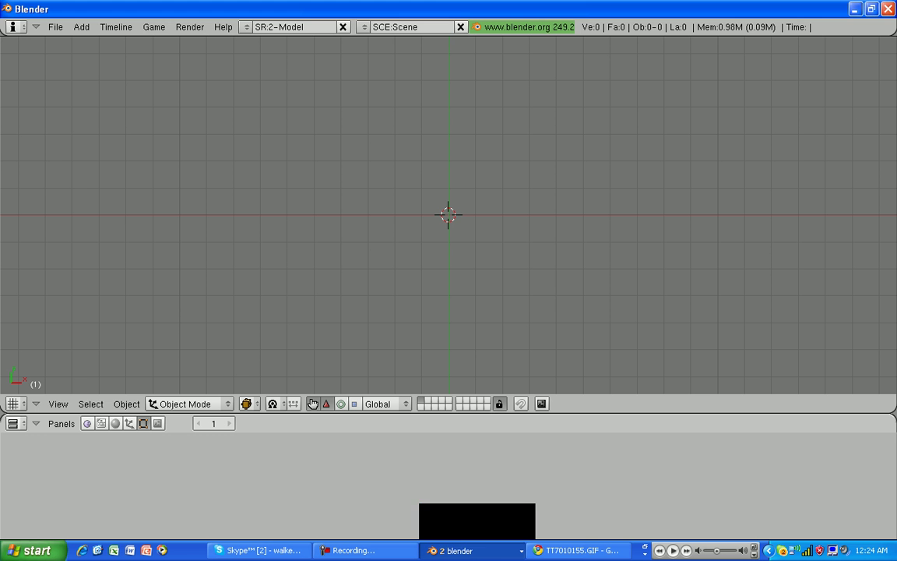
key("space")
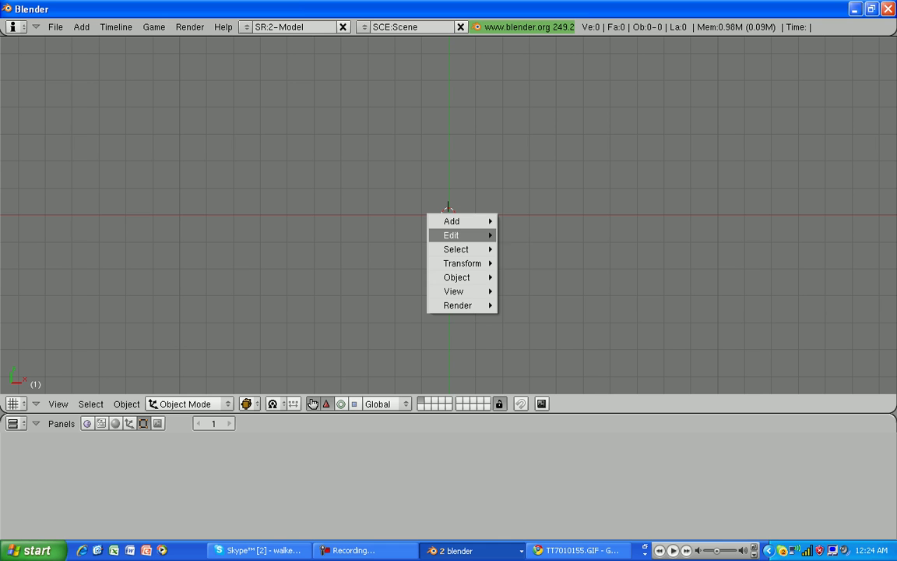
mouse_move(460, 222)
mouse_move(521, 222)
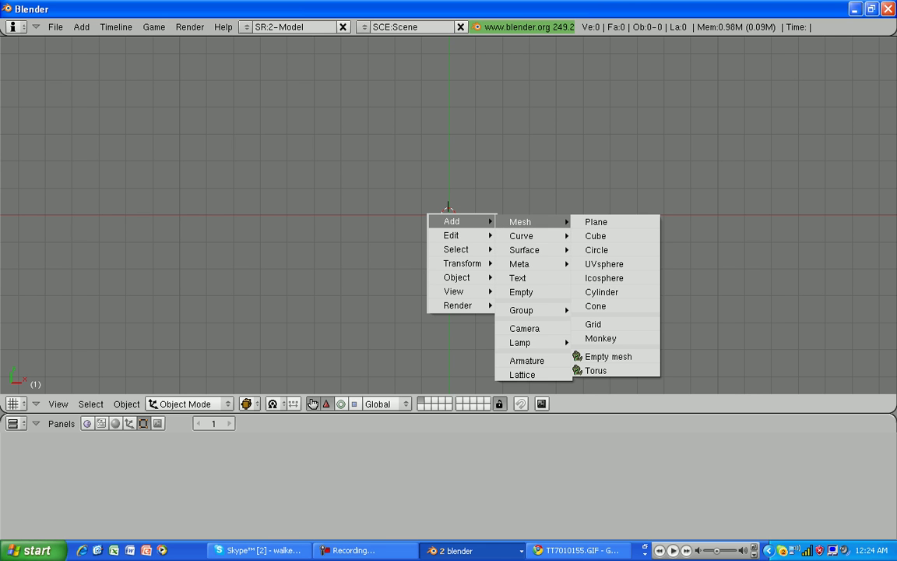
left_click(596, 222)
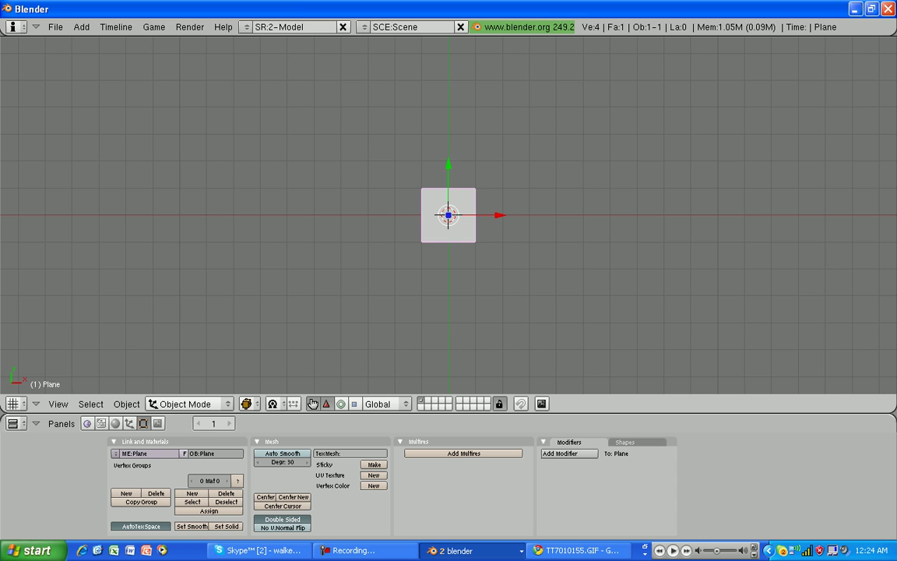
Step: Put the plane in Edit Mode and split the 3D view vertically near the middle into two areas
scroll(449, 215, "up", 3)
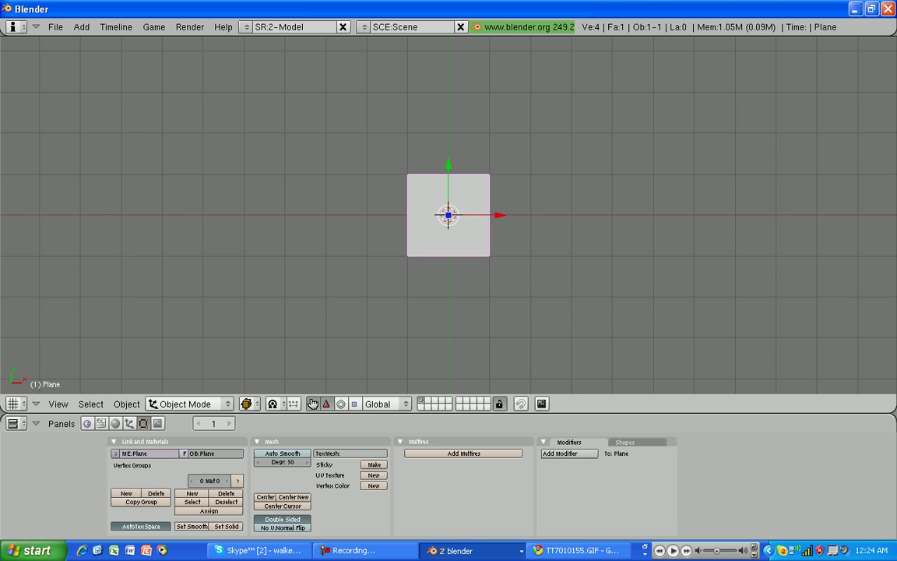
scroll(449, 215, "up", 3)
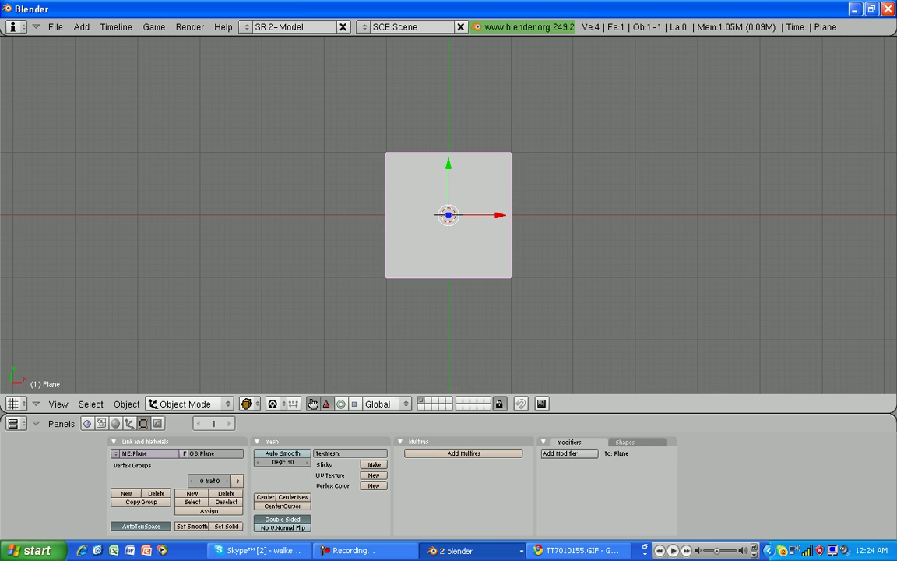
key("Tab")
right_click(384, 35)
left_click(385, 37)
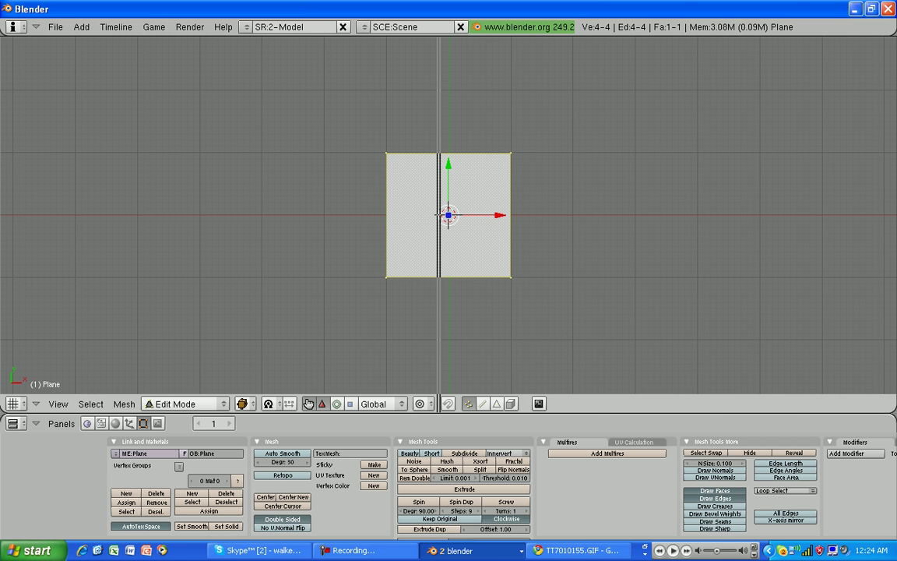
left_click(438, 215)
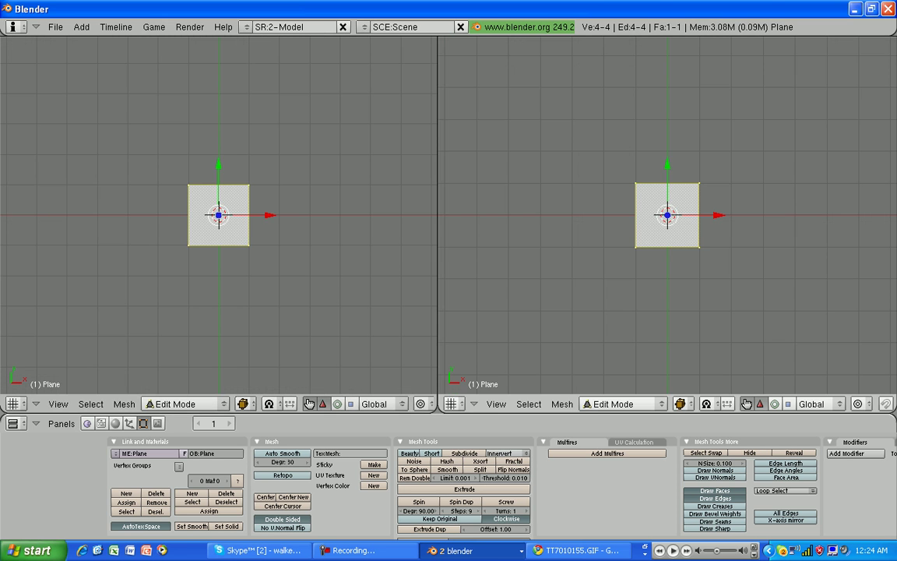
Step: Change the second of the two 3D views into a UV/Image Editor
left_click(457, 370)
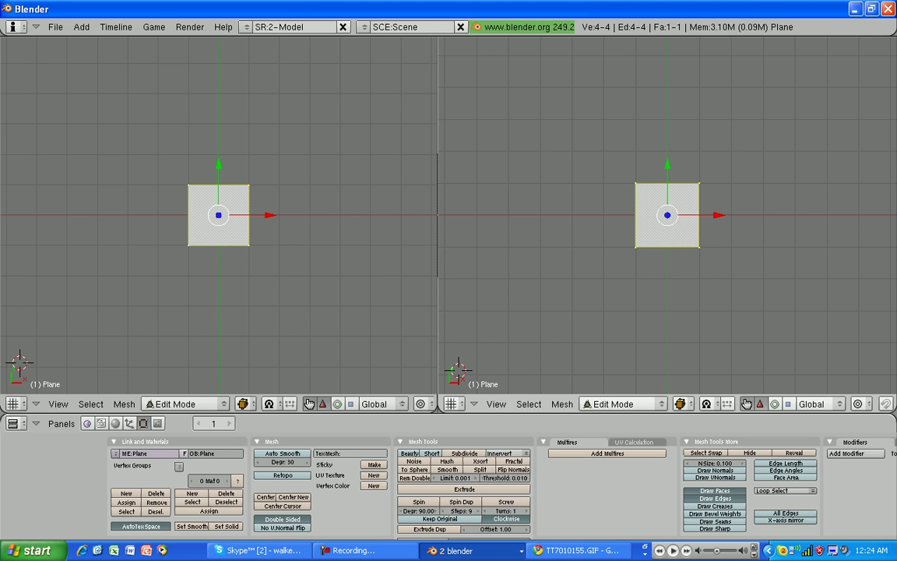
left_click(451, 403)
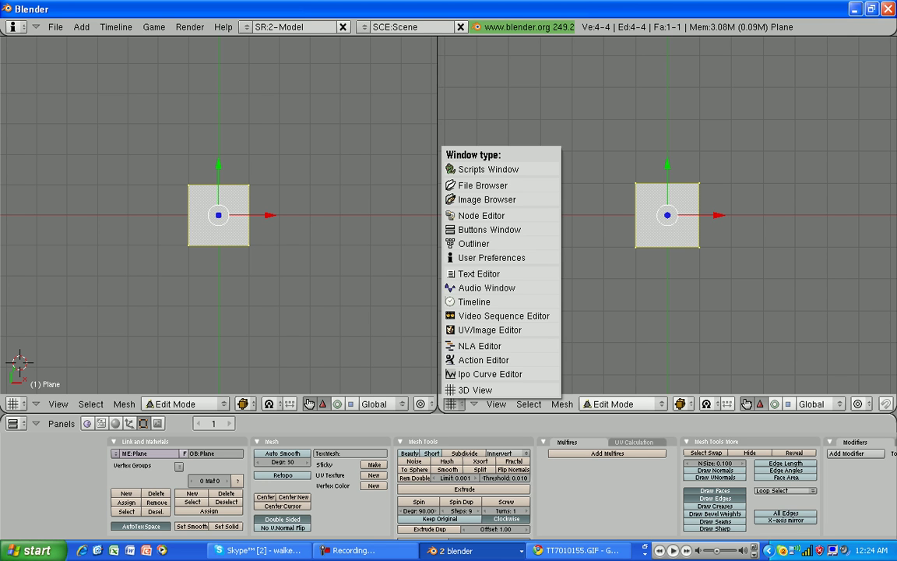
key("Escape")
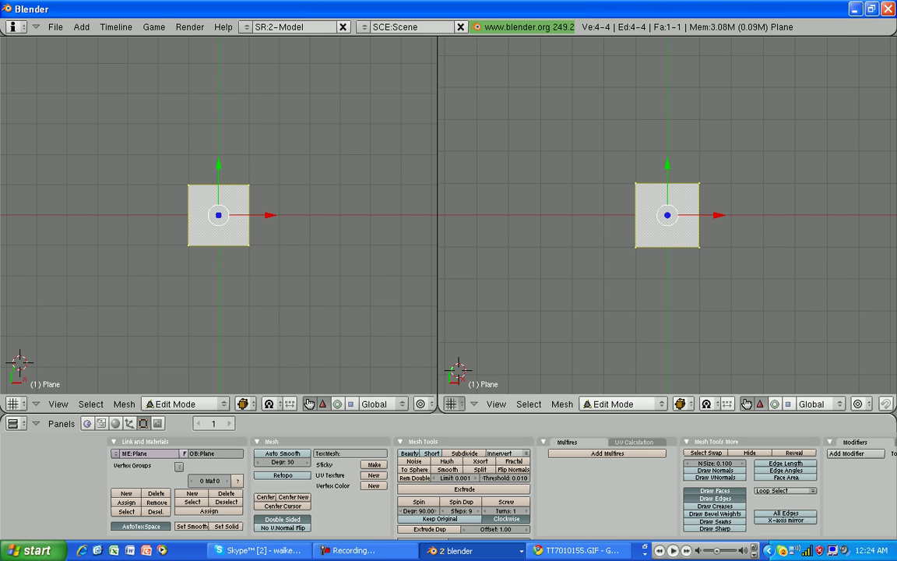
key("shift+F10")
Step: Load the Desktop image leaf_leaves_branch_texture_ready_TT7010155 (1).GIF into the UV/Image Editor
left_click(527, 404)
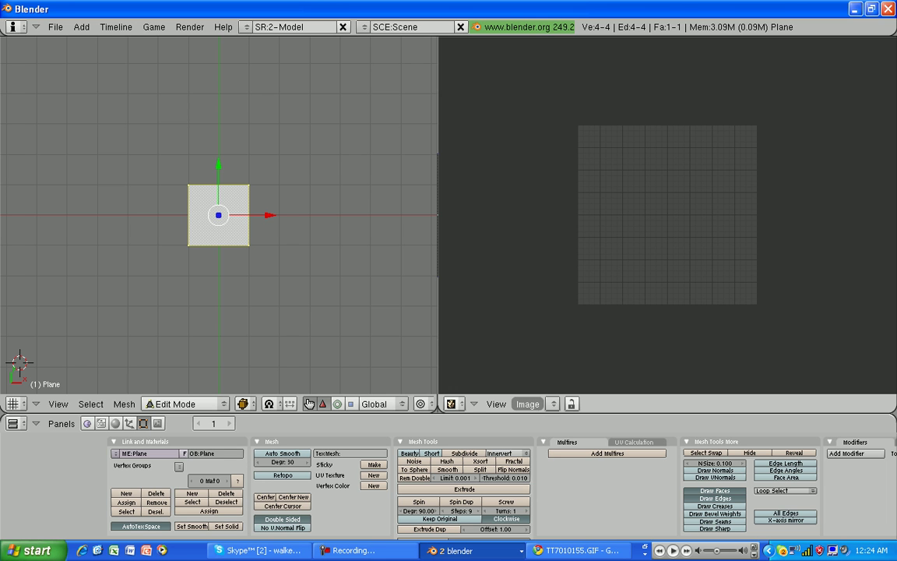
key("alt+o")
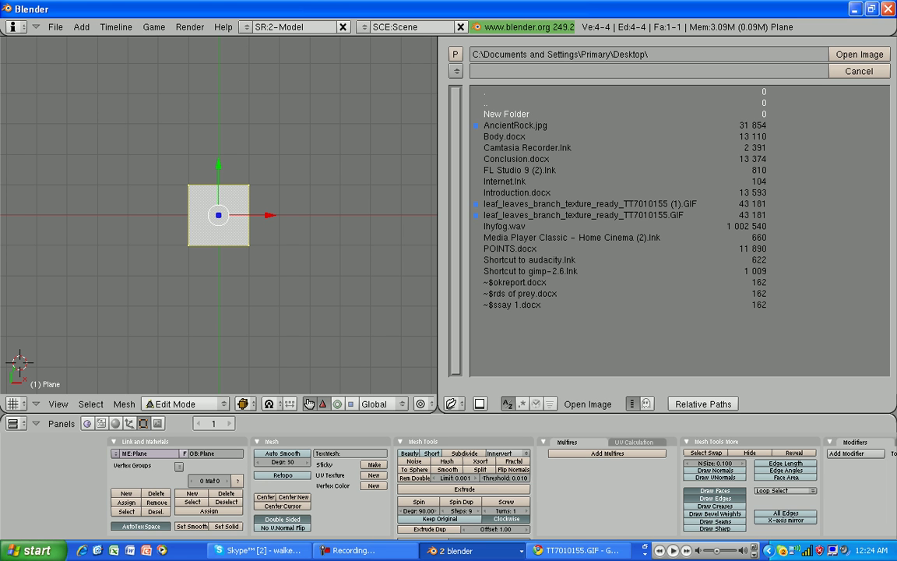
key("Escape")
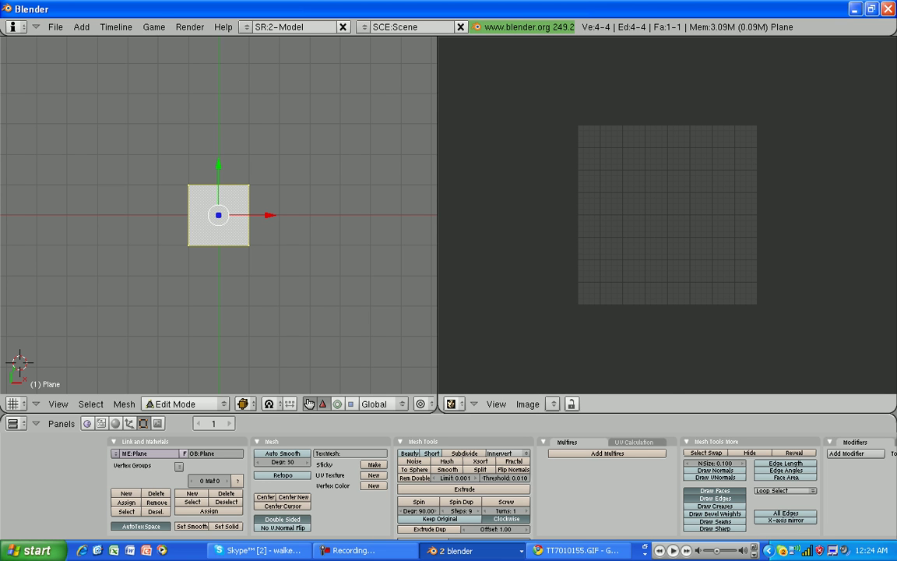
left_click(527, 404)
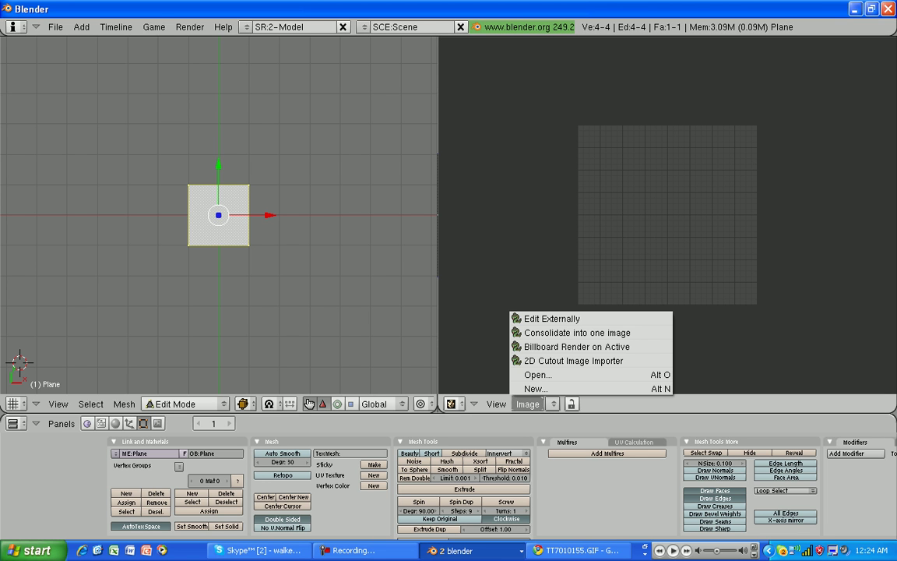
left_click(538, 374)
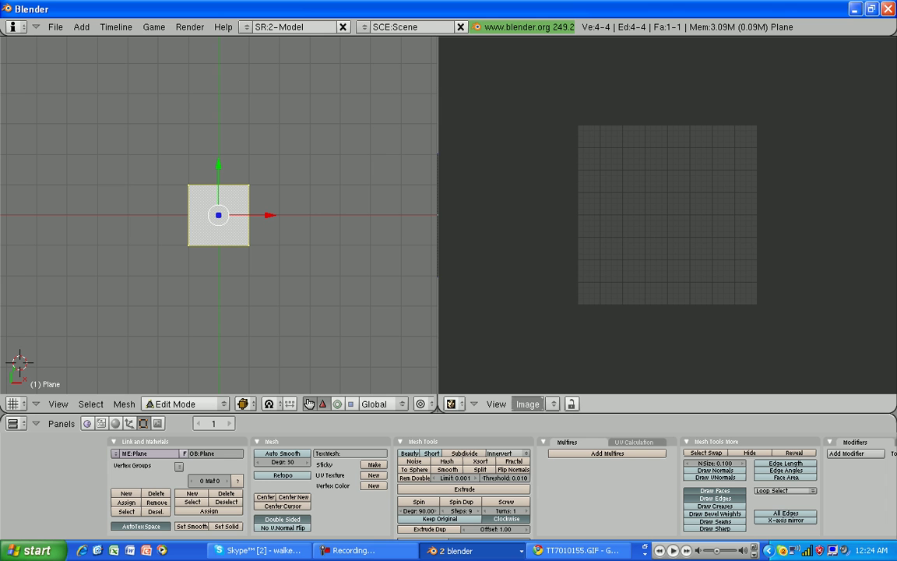
key("alt+o")
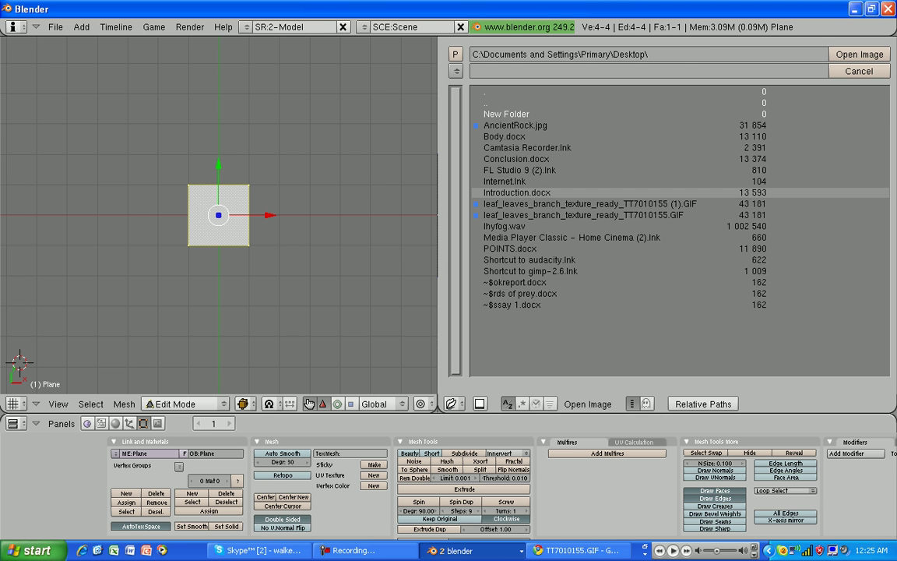
left_click(589, 204)
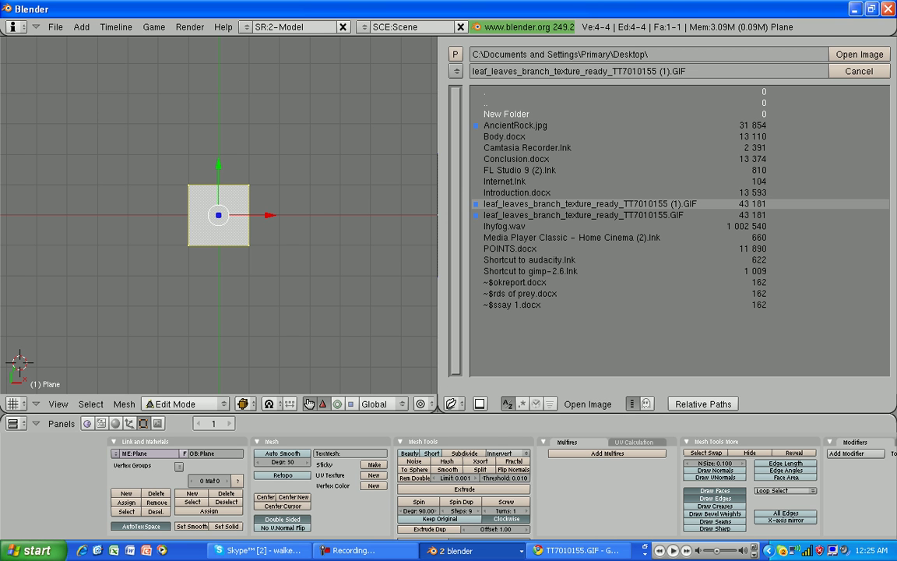
left_click(859, 71)
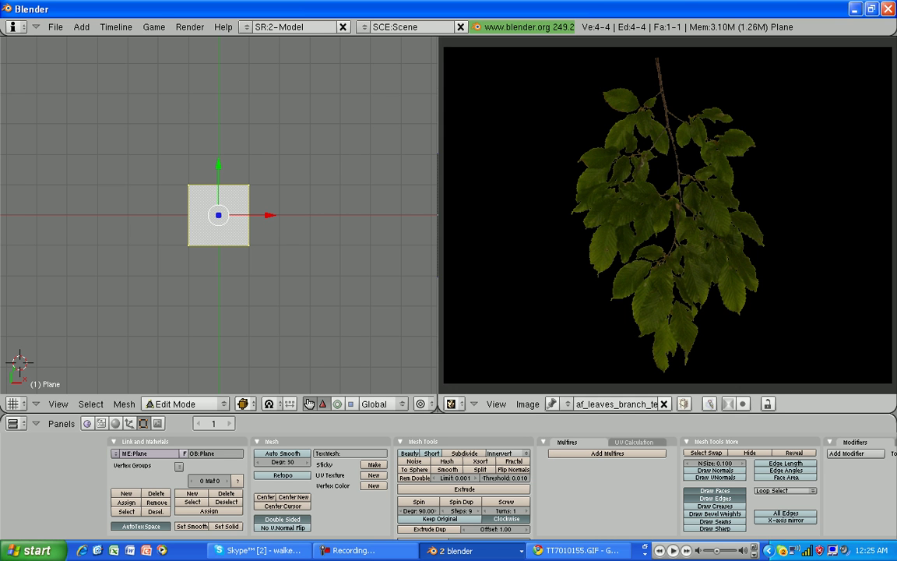
Step: Set the 3D view's draw type to Textured and UV-map the plane's face onto the leaf image with Unwrap
left_click(245, 403)
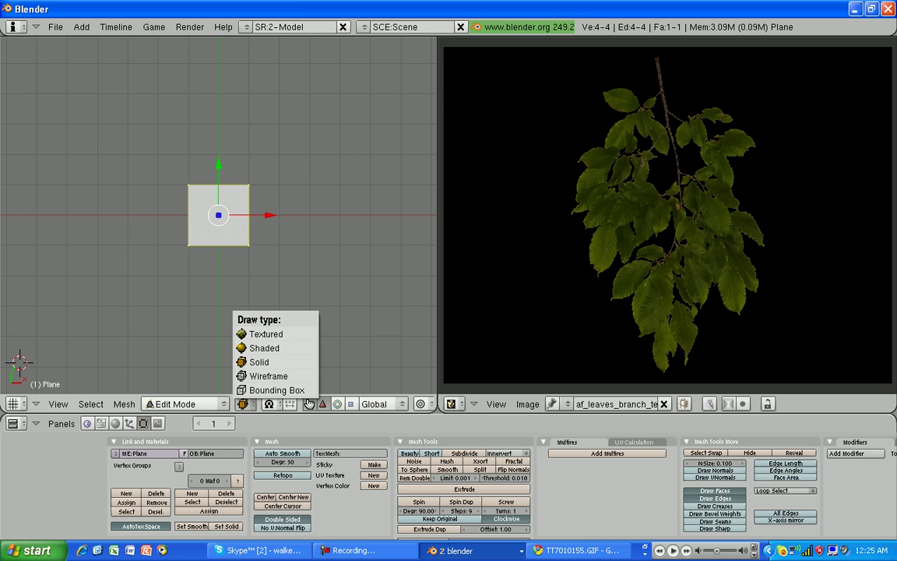
left_click(266, 334)
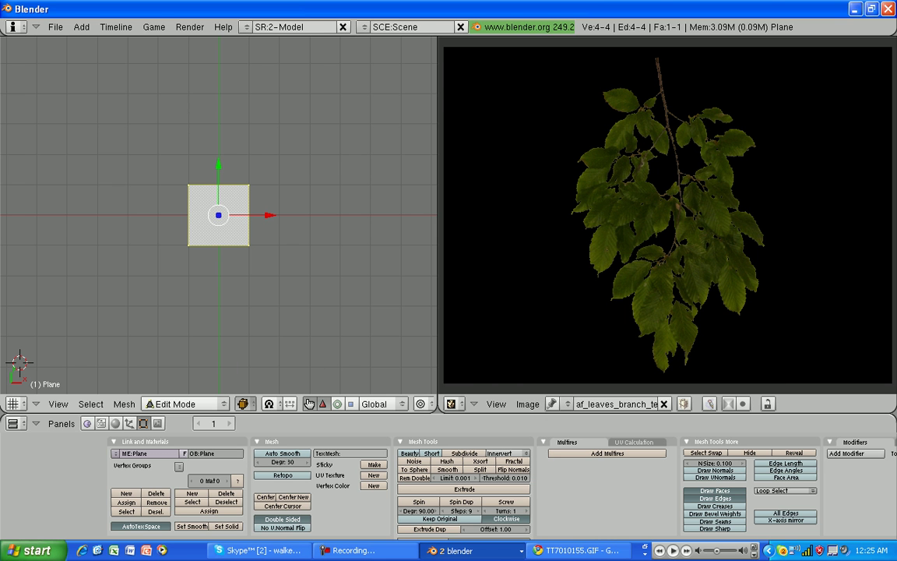
key("alt+z")
scroll(218, 215, "up", 3)
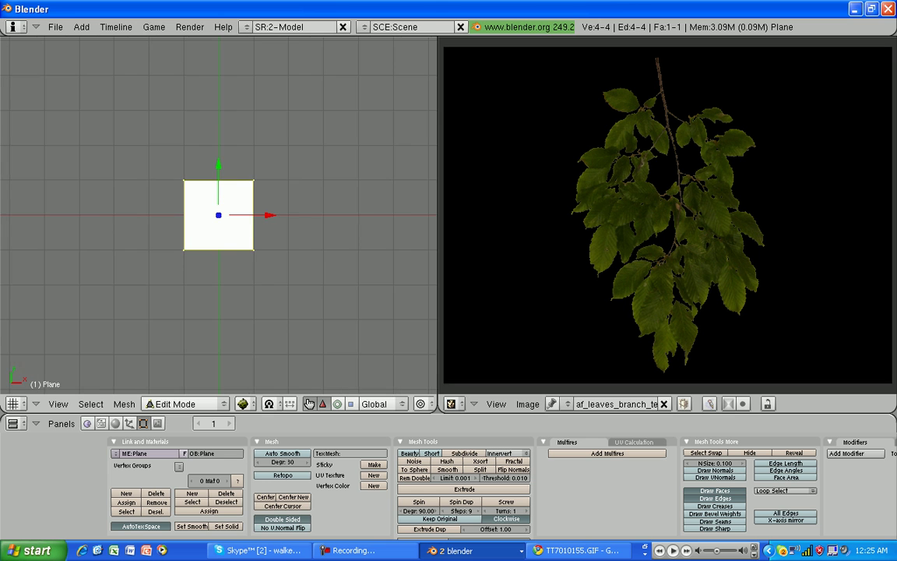
key("u")
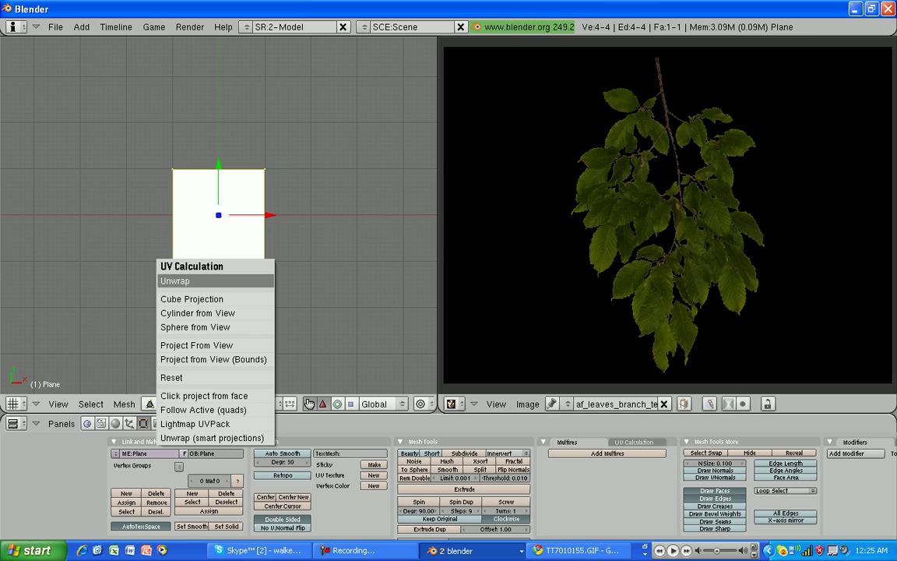
left_click(215, 281)
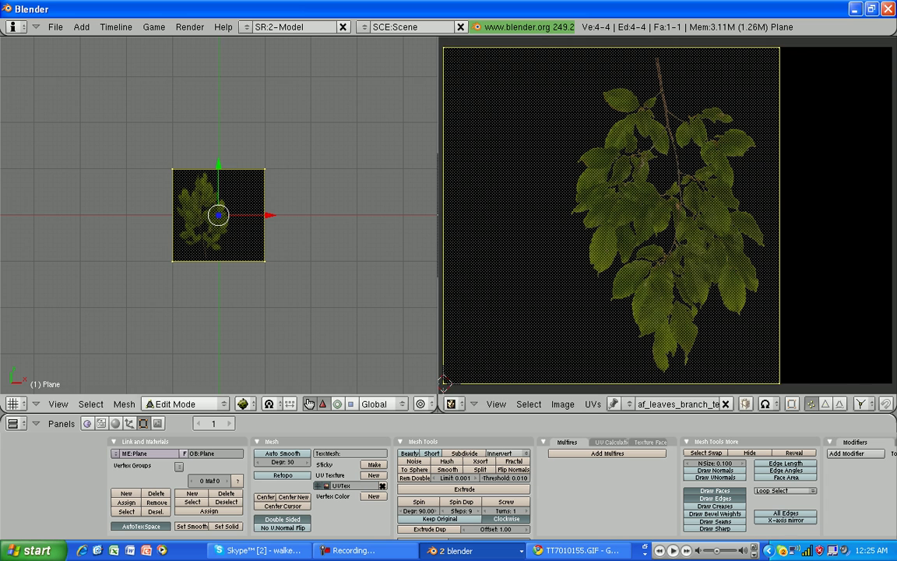
Step: Move the plane's UV square along the X axis to centre the leaf branch within it, and return the plane to Object Mode
scroll(667, 216, "down", 1)
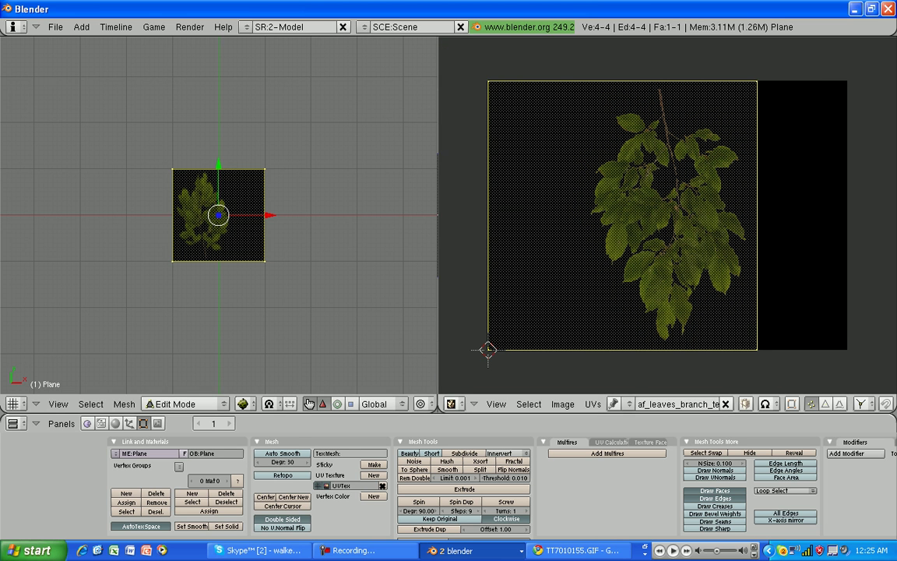
scroll(219, 215, "up", 2)
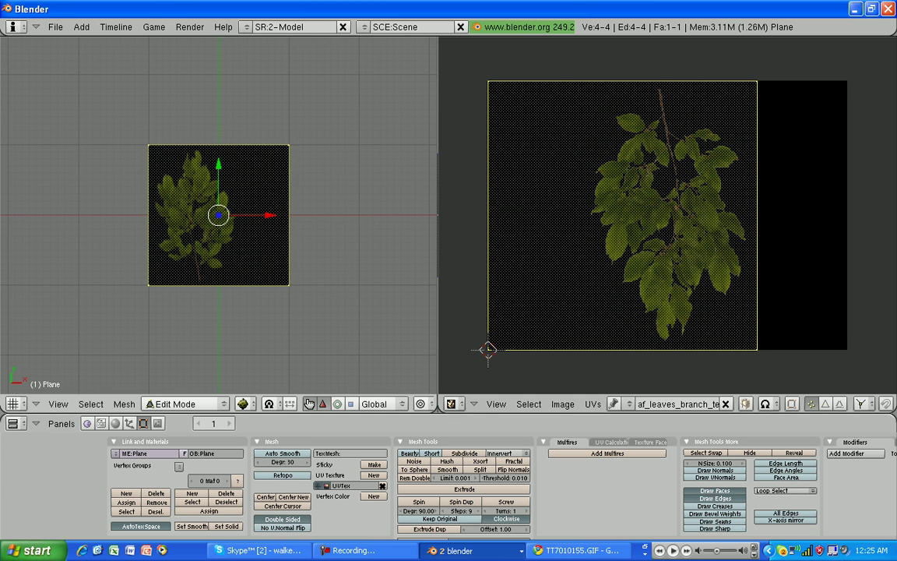
scroll(218, 215, "up", 1)
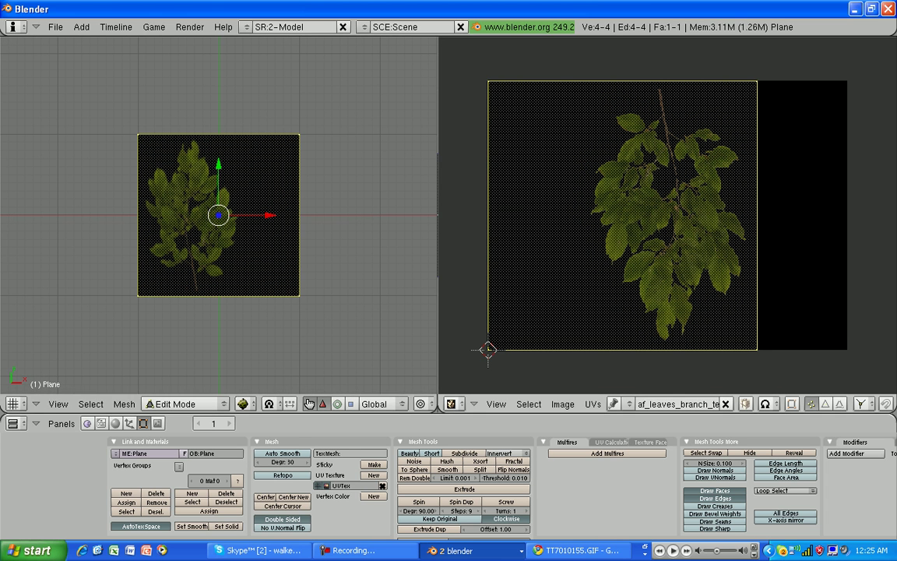
key("g")
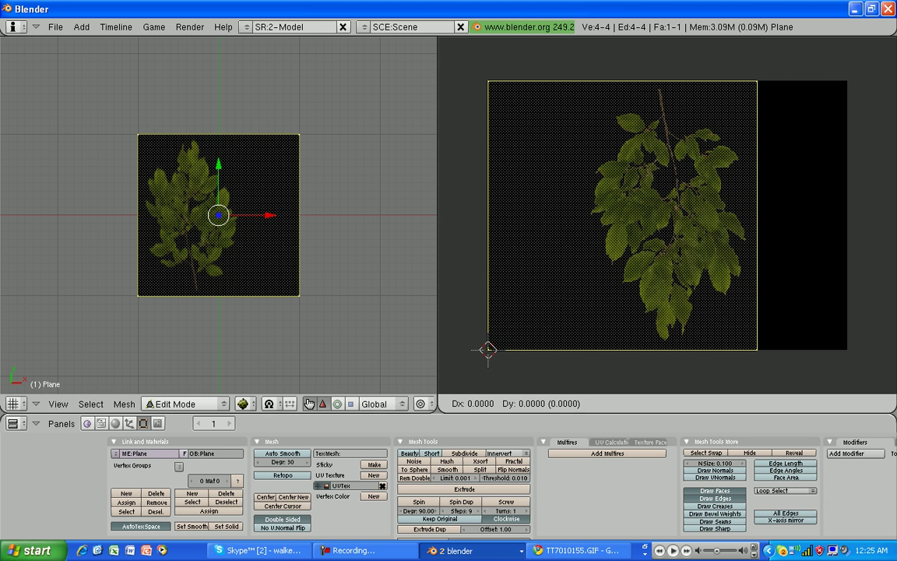
key("x")
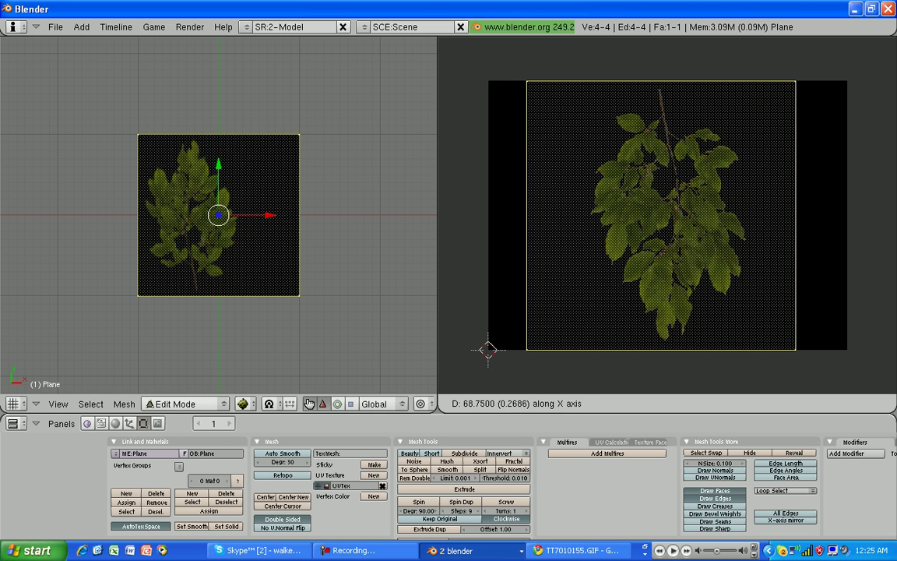
key("Return")
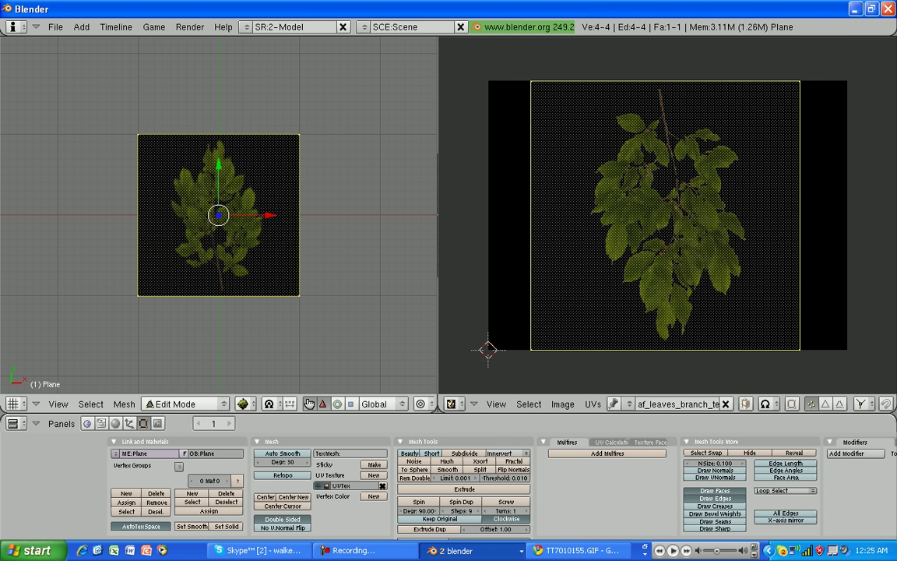
key("Tab")
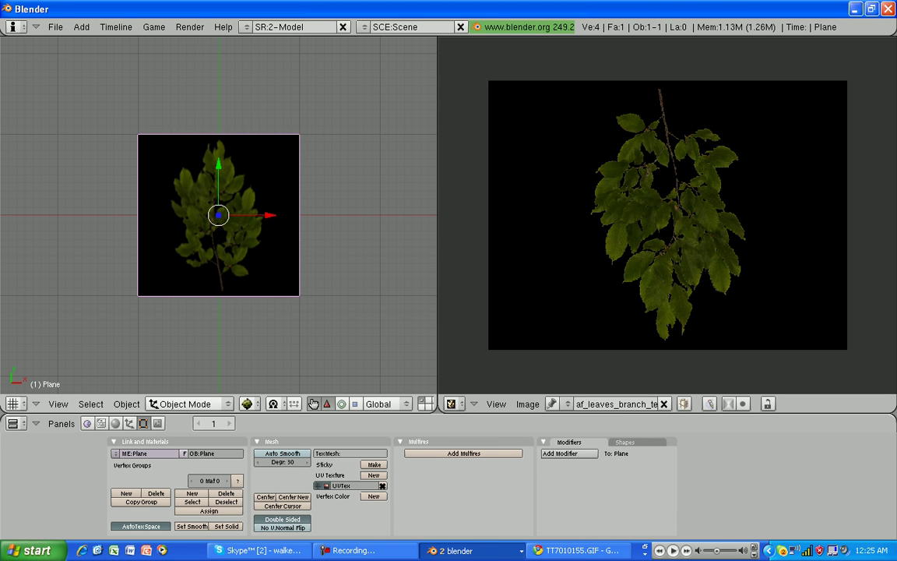
scroll(218, 215, "up", 2)
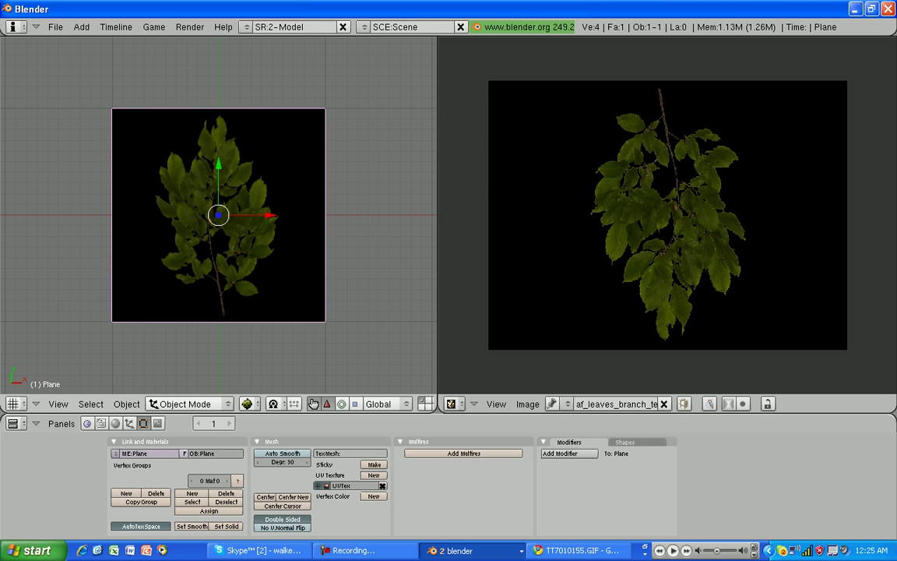
Step: Set the plane face's alpha blending to Clip Alpha in Edit Mode, then return to Object Mode and deselect the plane
key("Tab")
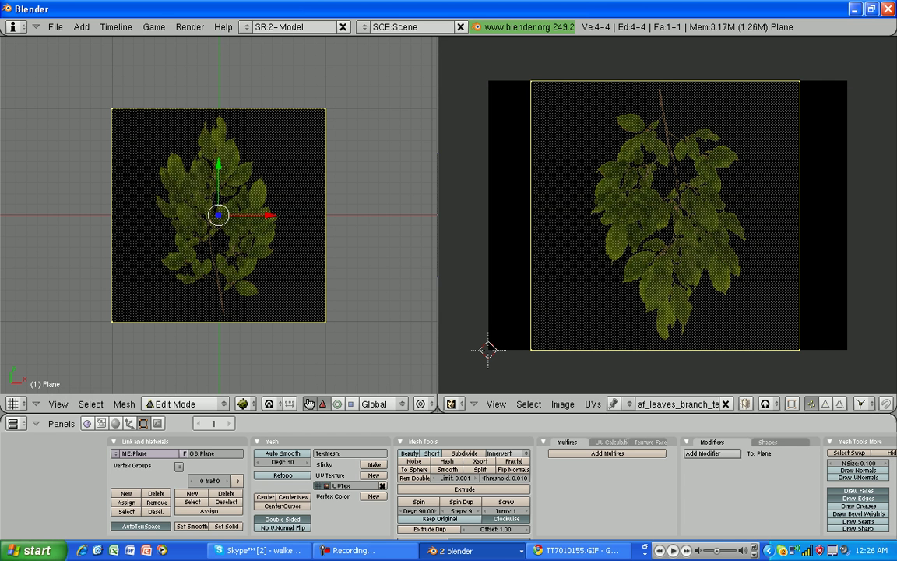
left_click(650, 442)
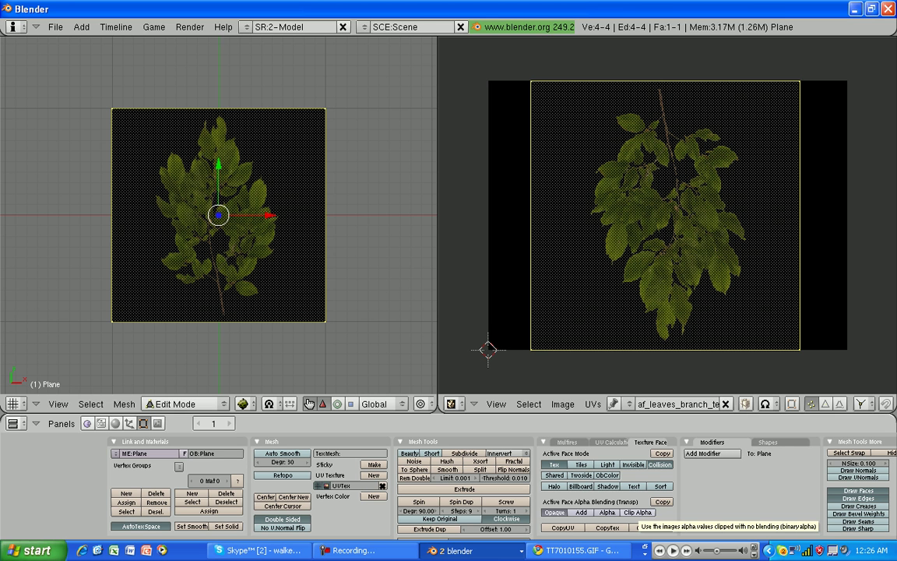
left_click(638, 512)
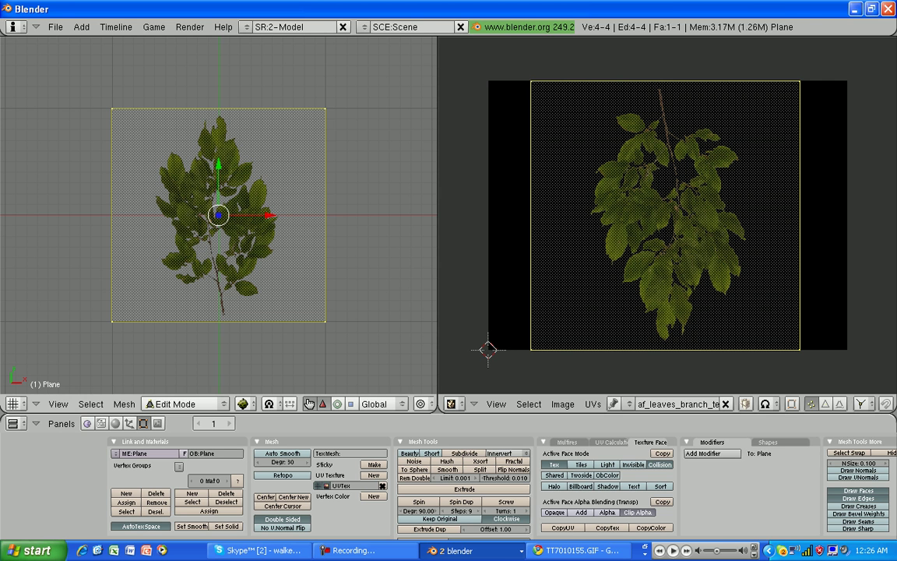
key("Tab")
key("a")
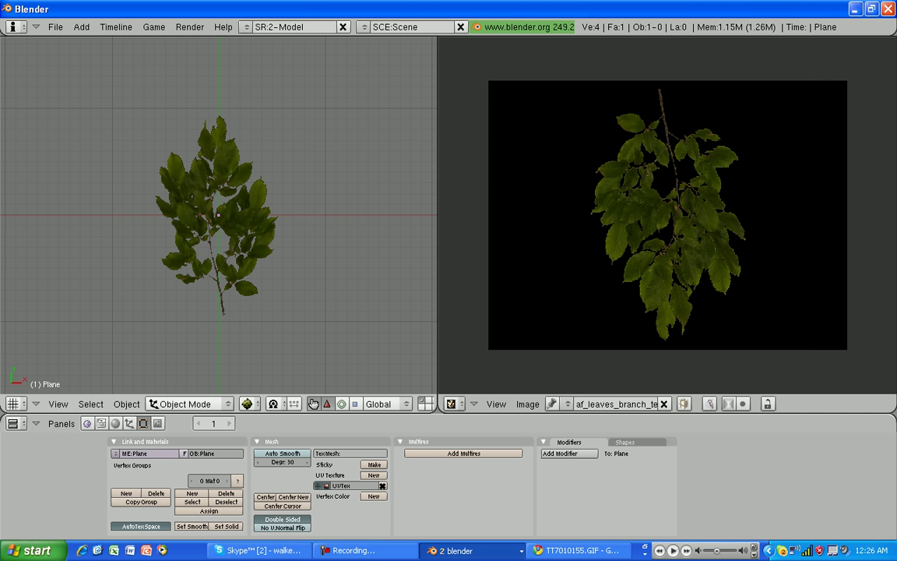
middle_click_drag(218, 226, 234, 237)
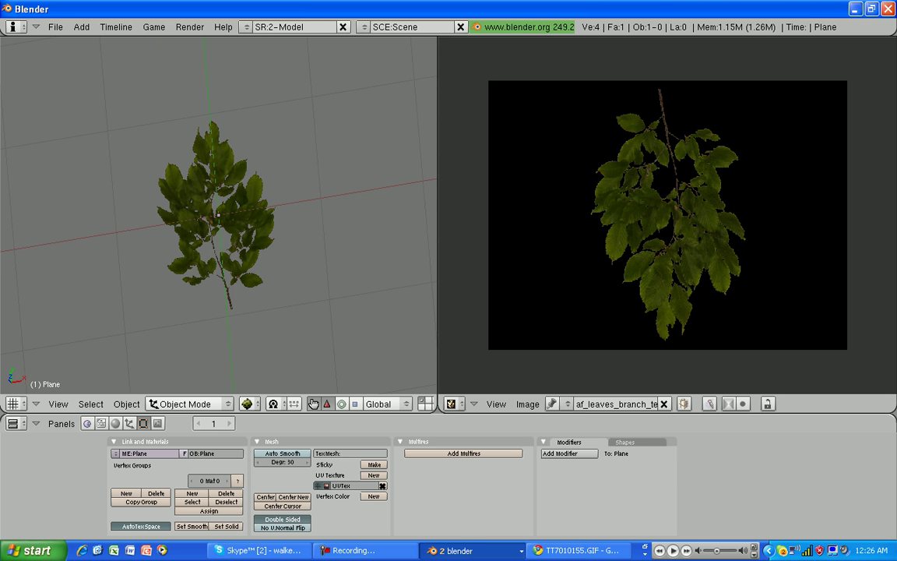
Step: Enable the Twoside face mode for the plane's textured face, then return to Object Mode with the plane deselected
key("a")
middle_click_drag(249, 234, 262, 212)
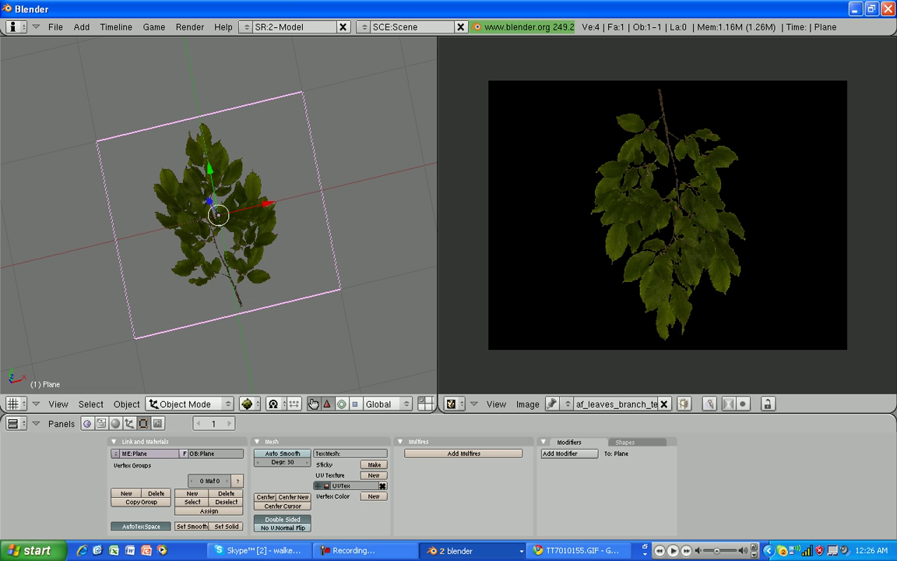
key("Tab")
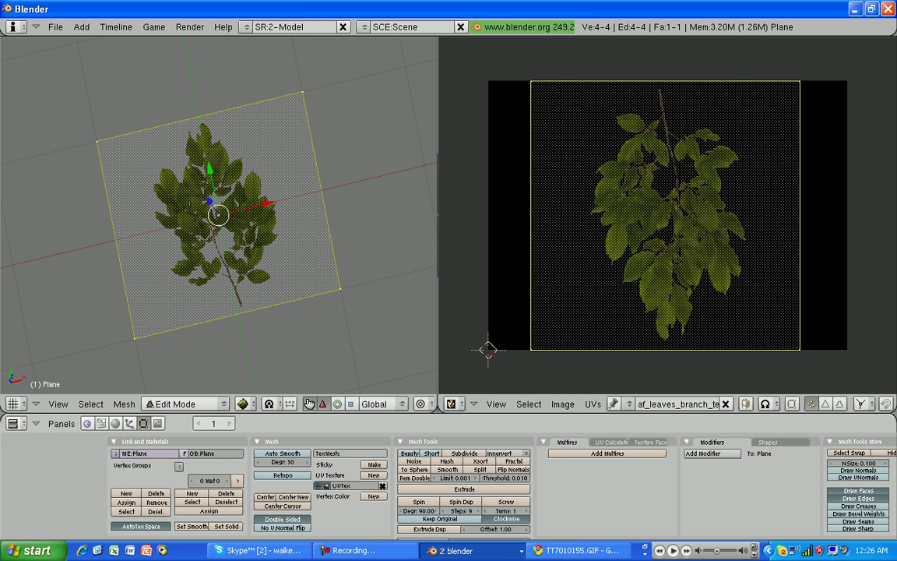
left_click(651, 442)
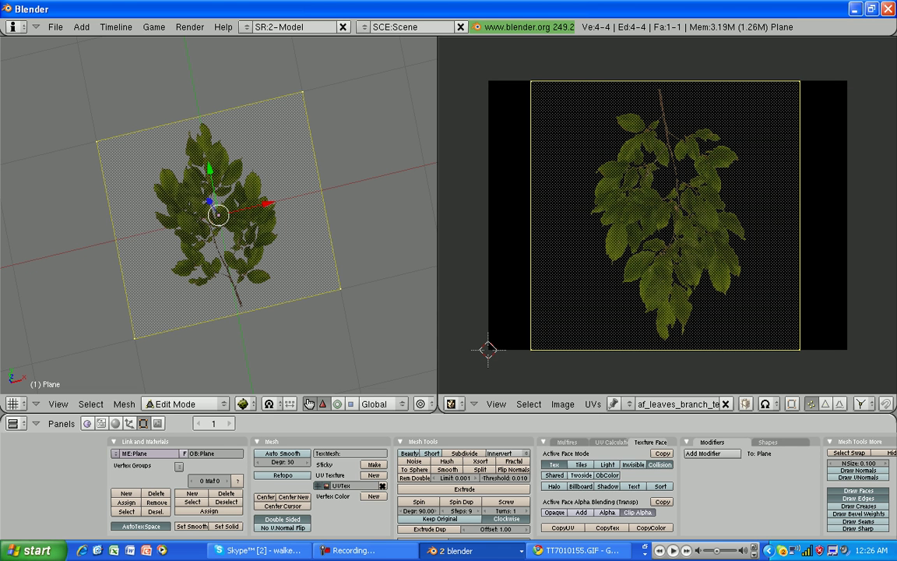
left_click(581, 475)
key("Tab")
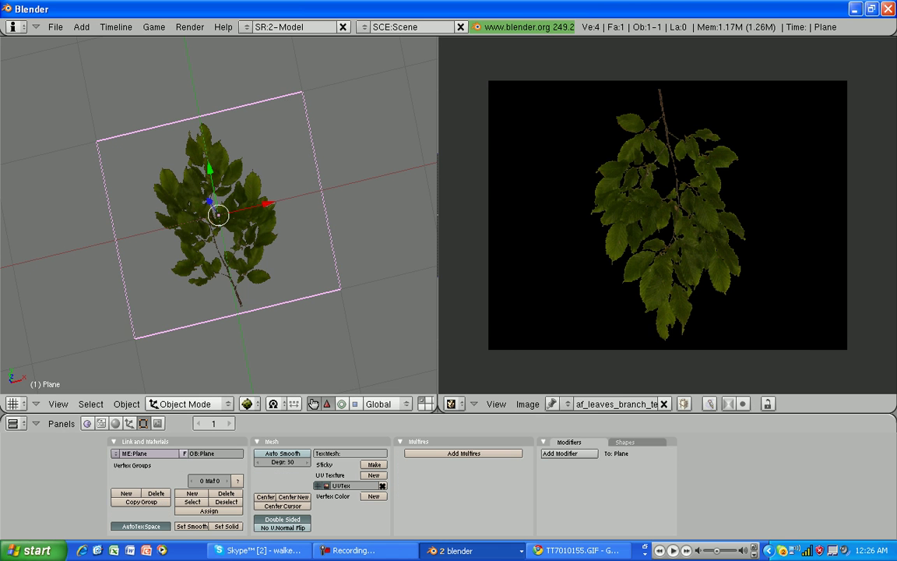
key("Tab")
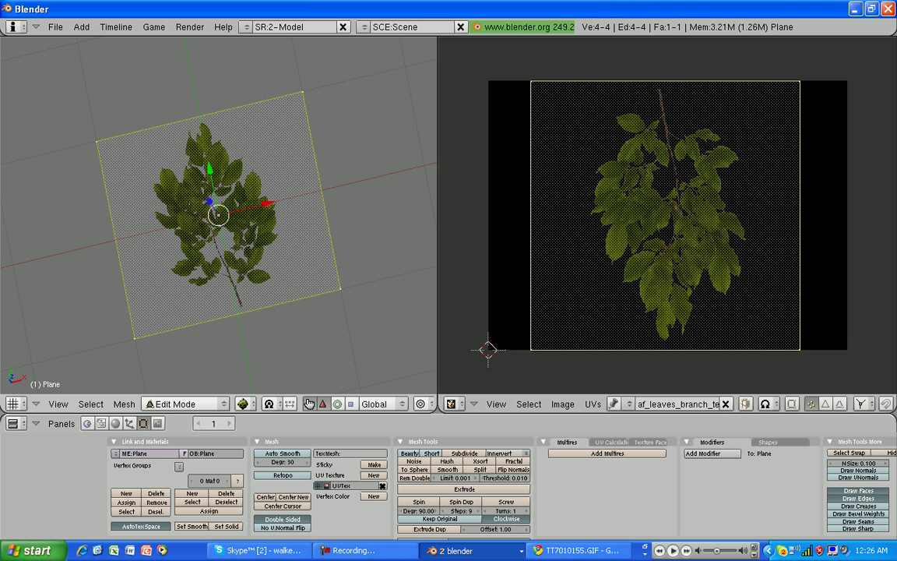
key("Tab")
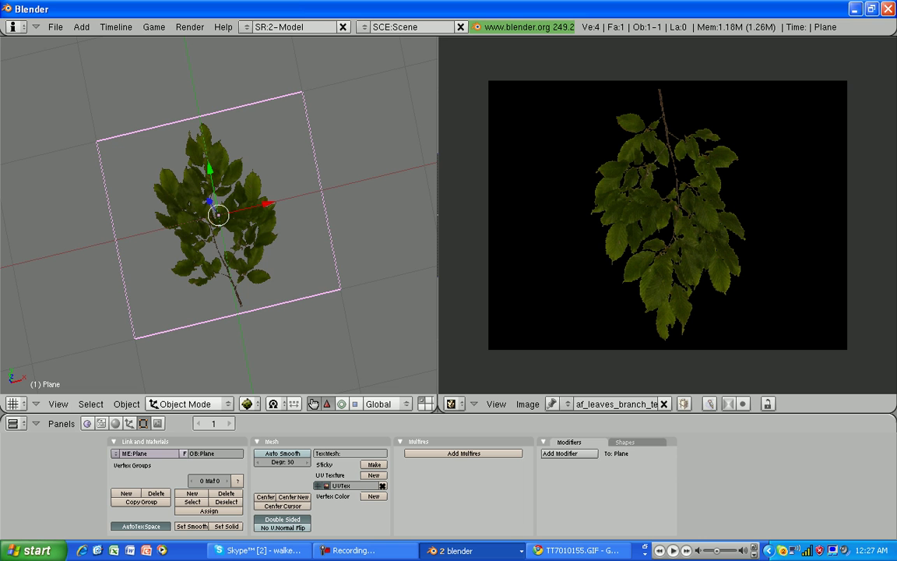
middle_click_drag(226, 226, 95, 207)
middle_click_drag(218, 233, 261, 238)
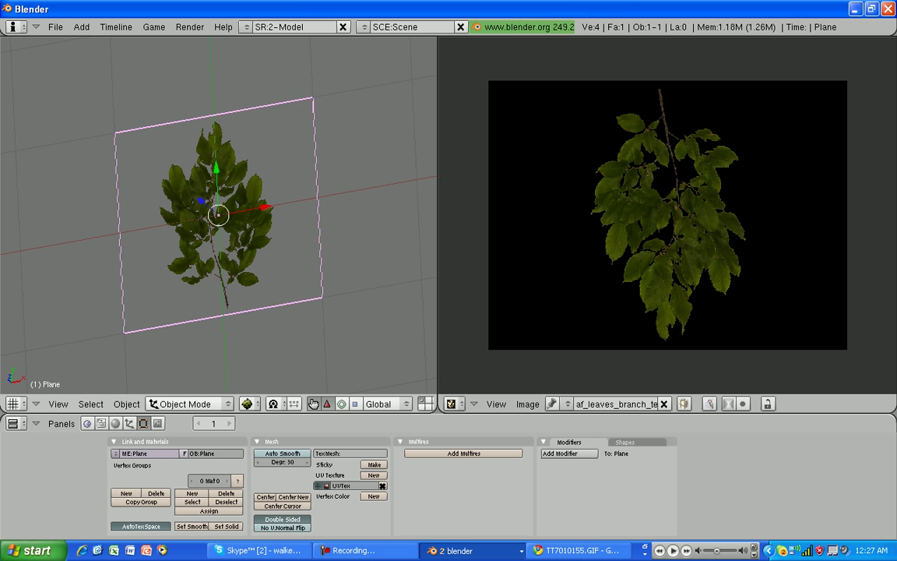
key("a")
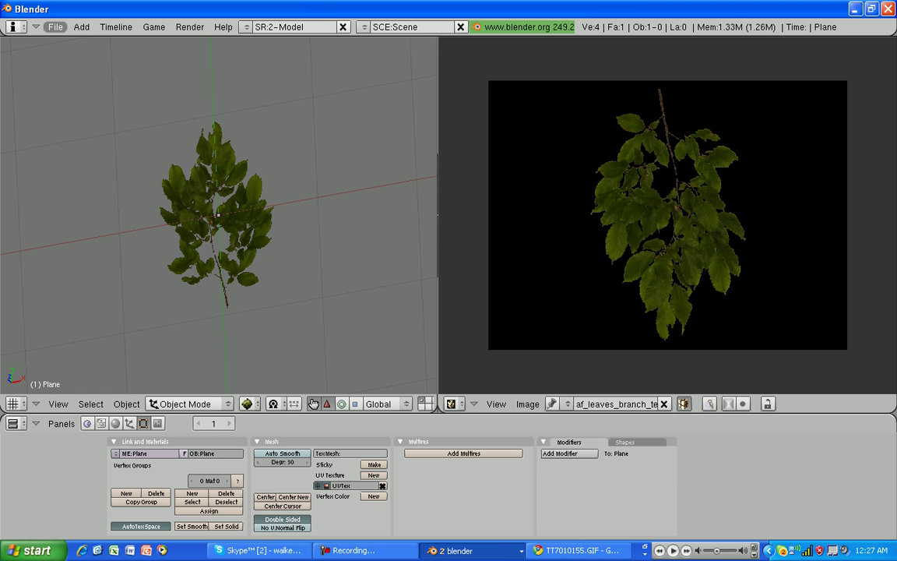
left_click(56, 27)
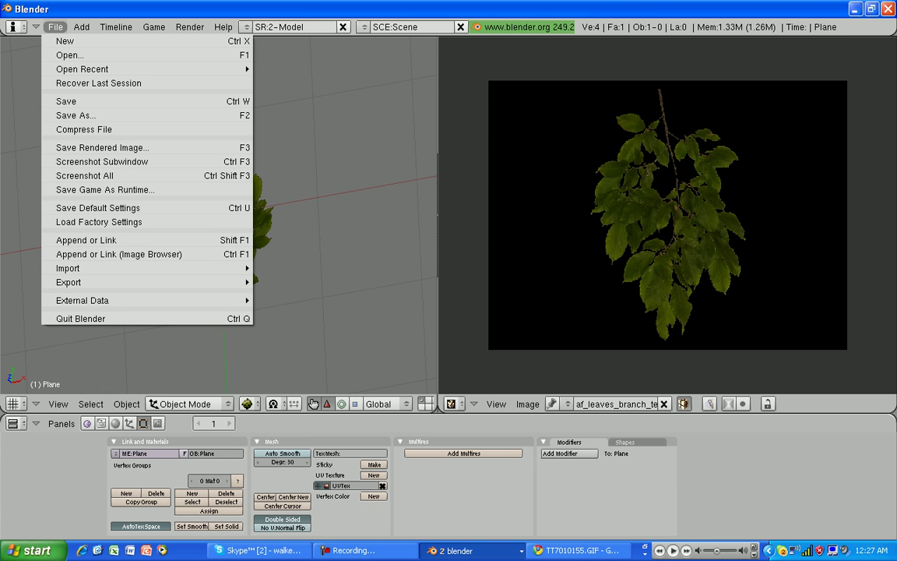
mouse_move(70, 268)
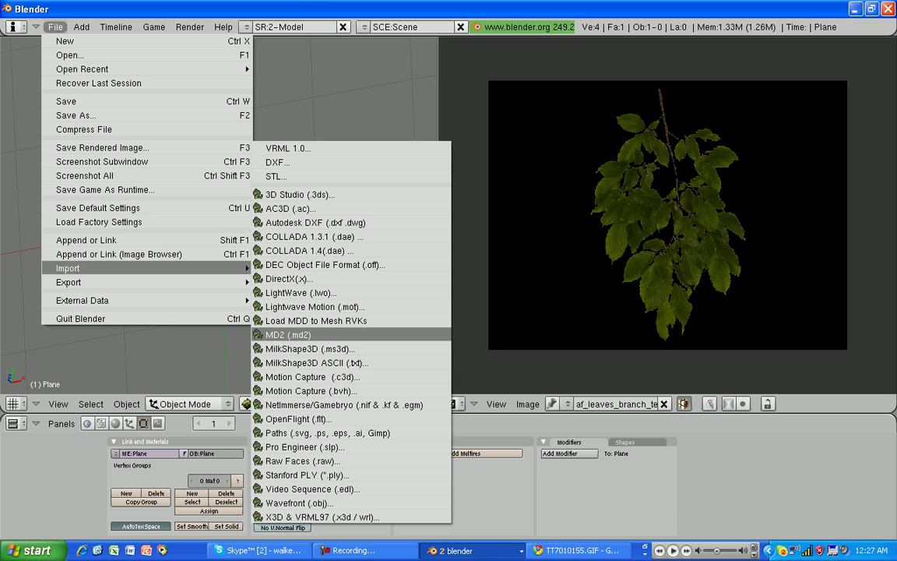
key("Escape")
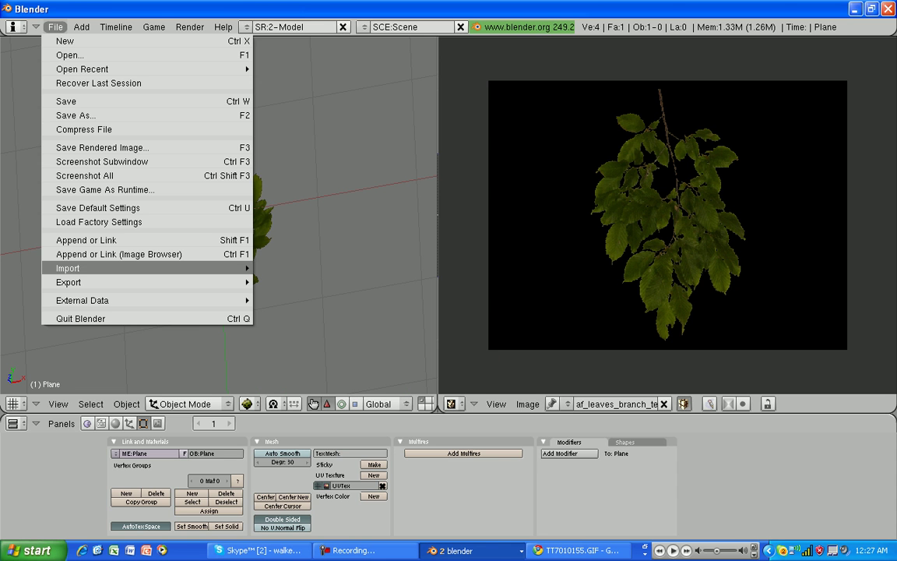
key("Escape")
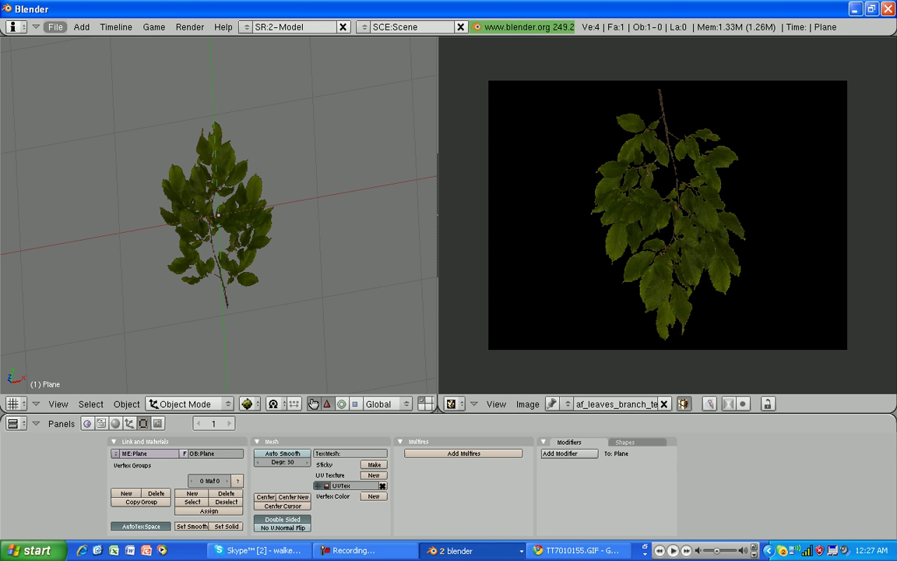
Step: Save the scene to the Desktop as untitled.blend
key("F2")
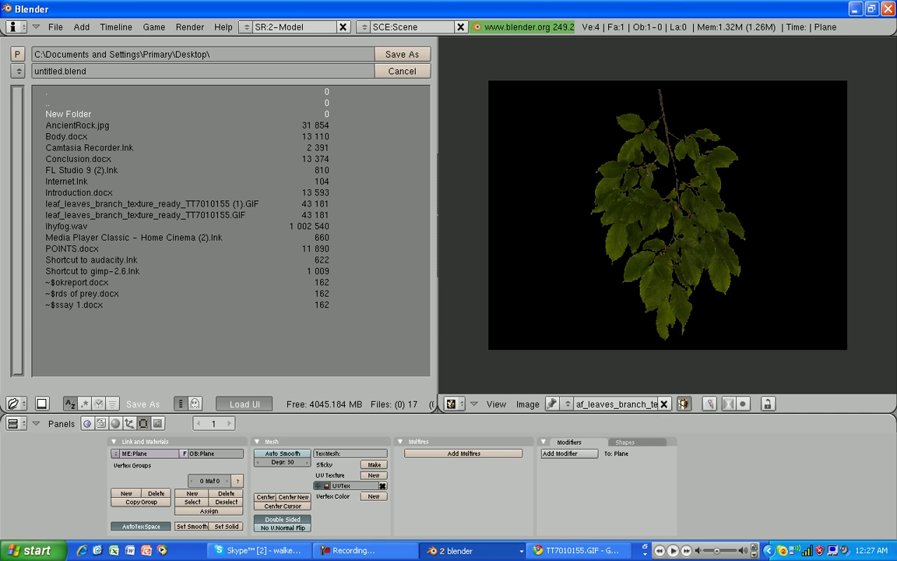
key("Return")
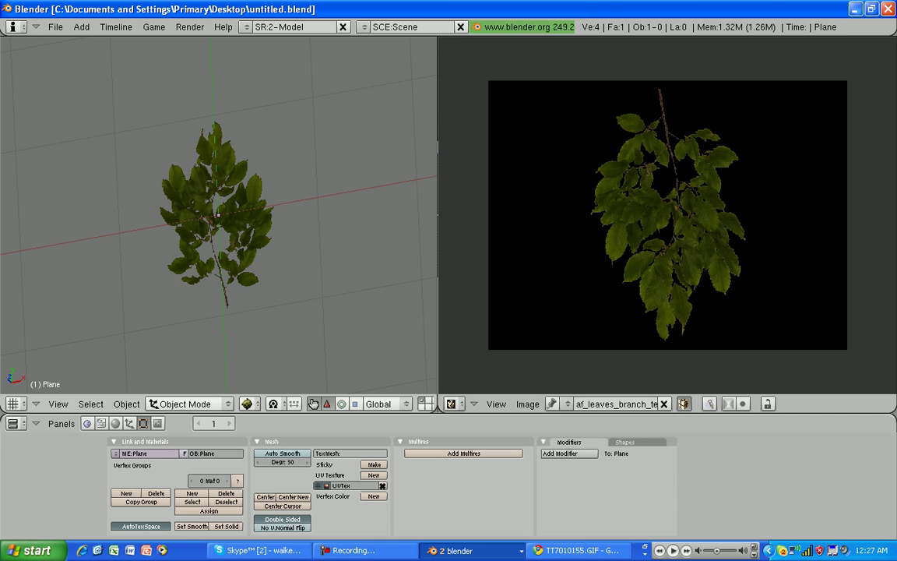
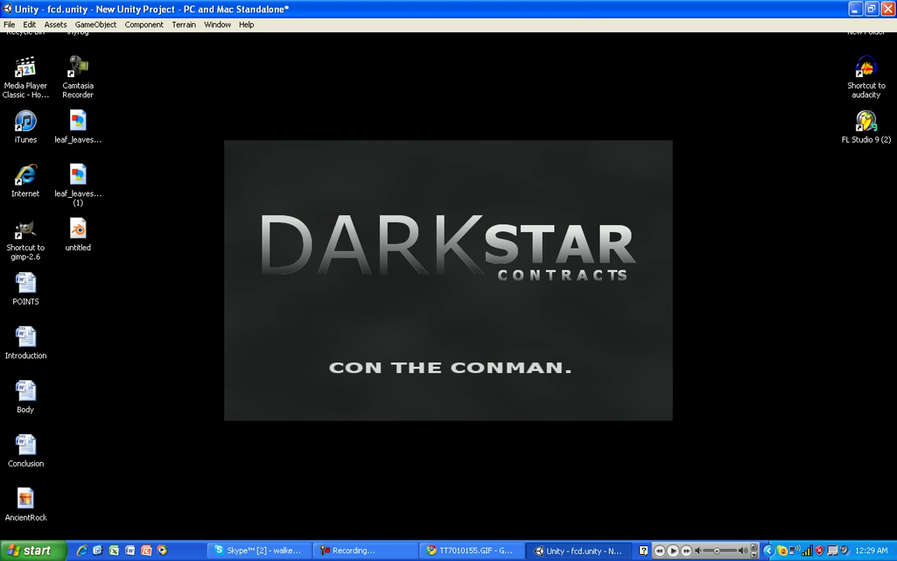
Step: Close the Chrome and Skype windows, keeping the Unity project fcd.unity open
right_click(489, 550)
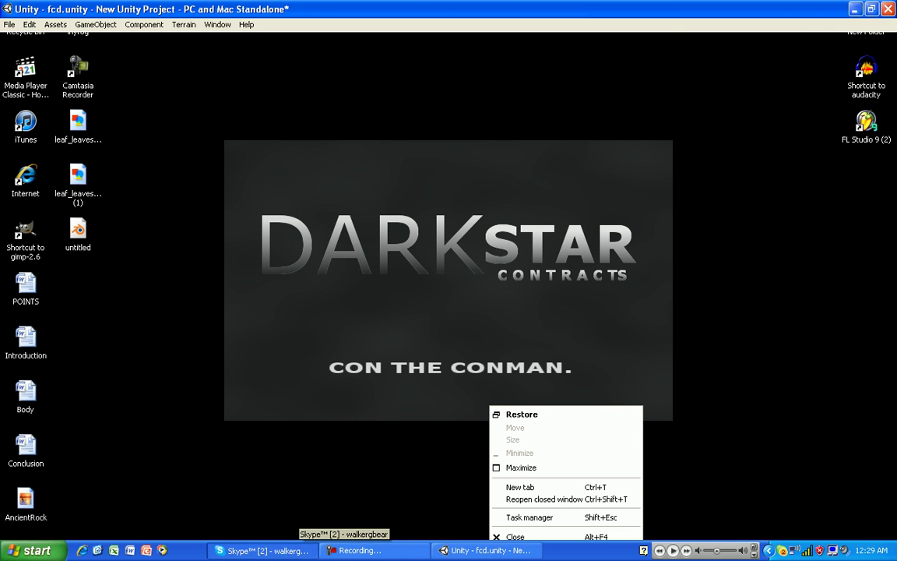
right_click(295, 550)
left_click(327, 538)
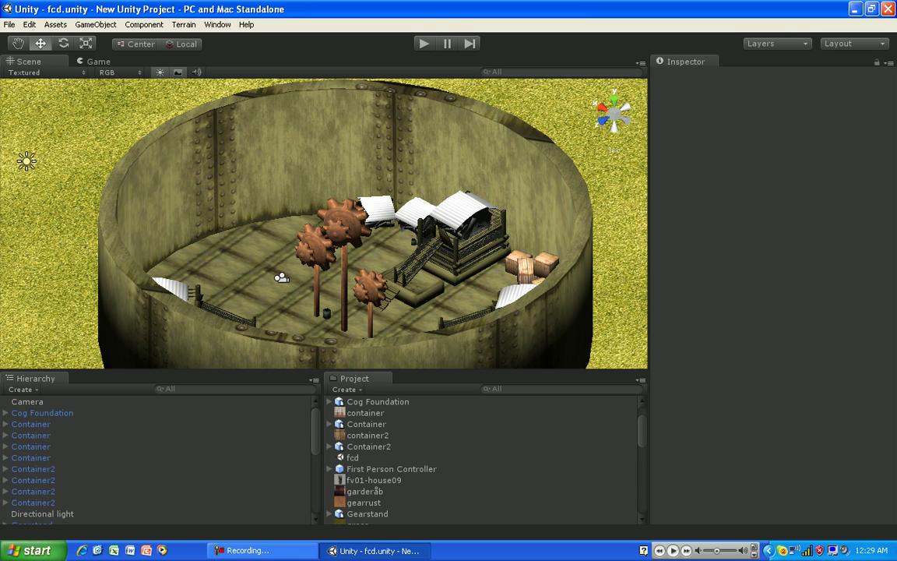
Step: Delete every object in the fcd scene's hierarchy
scroll(159, 460, "down", 3)
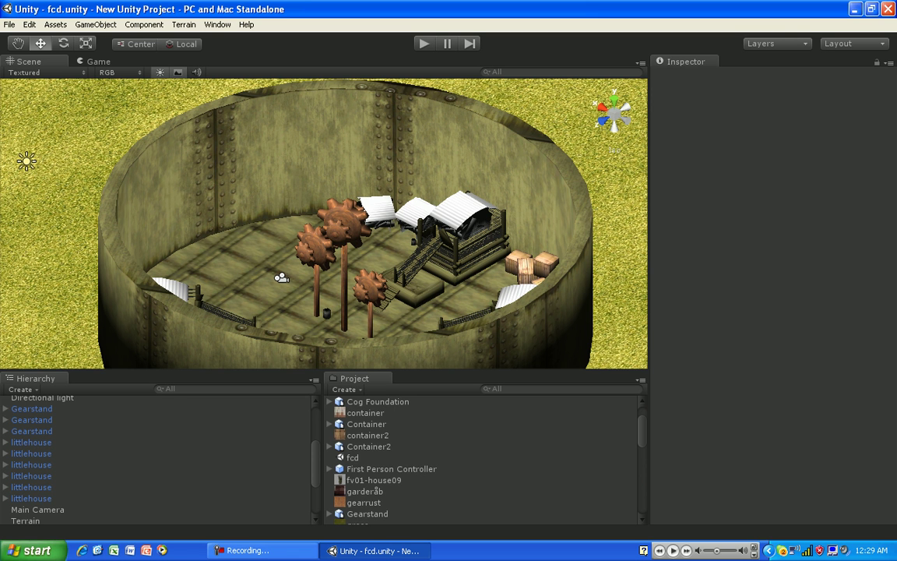
scroll(160, 460, "up", 3)
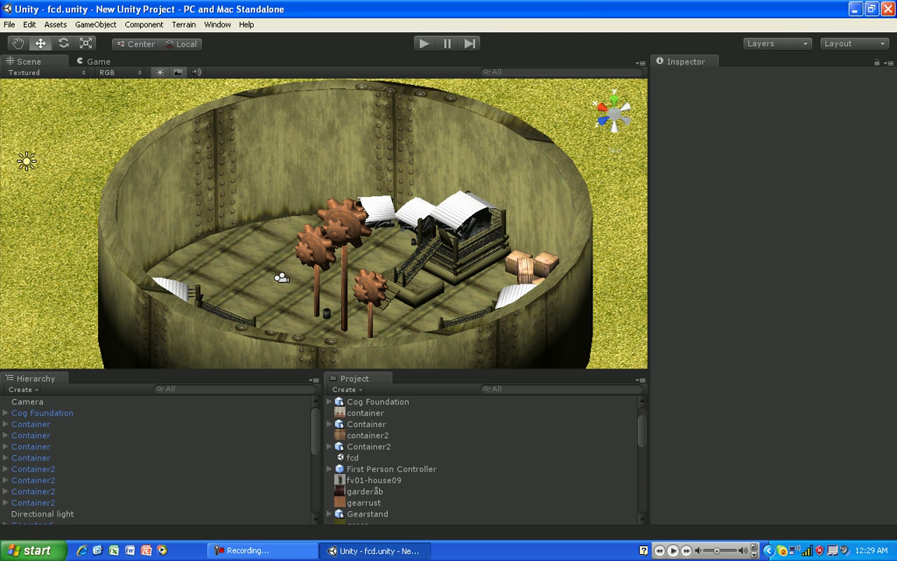
key("ctrl+a")
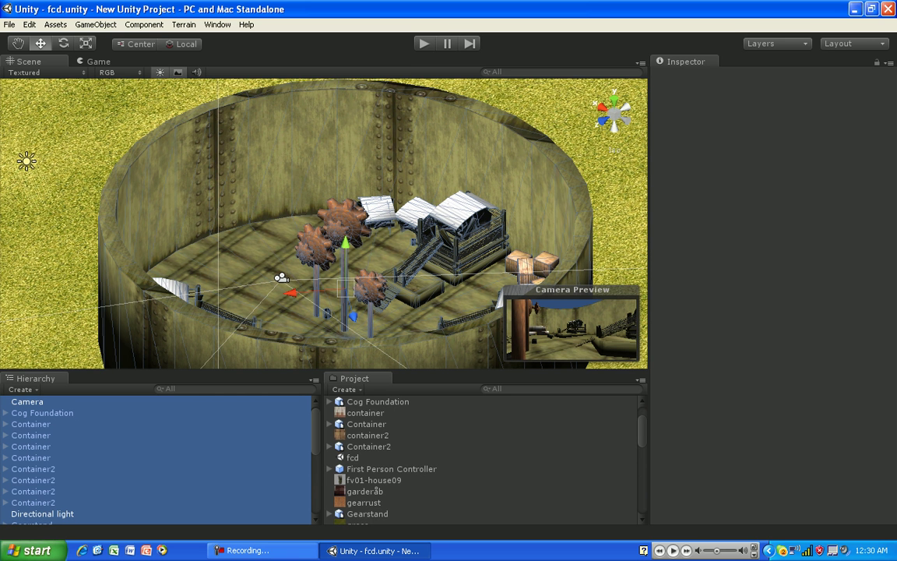
key("Delete")
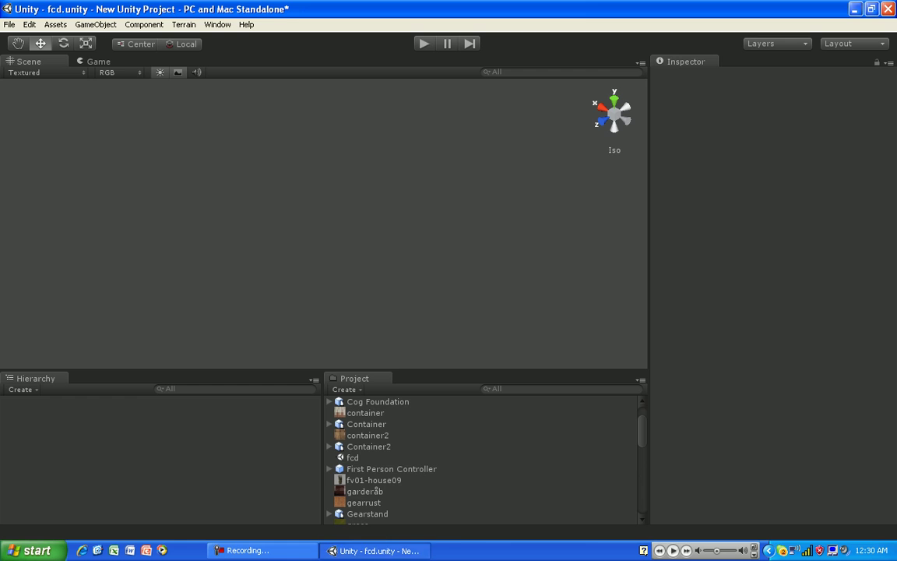
Step: Import the untitled Blender file and the leaf_leaves... (1) image from the Desktop into the Unity project's assets
left_click(374, 551)
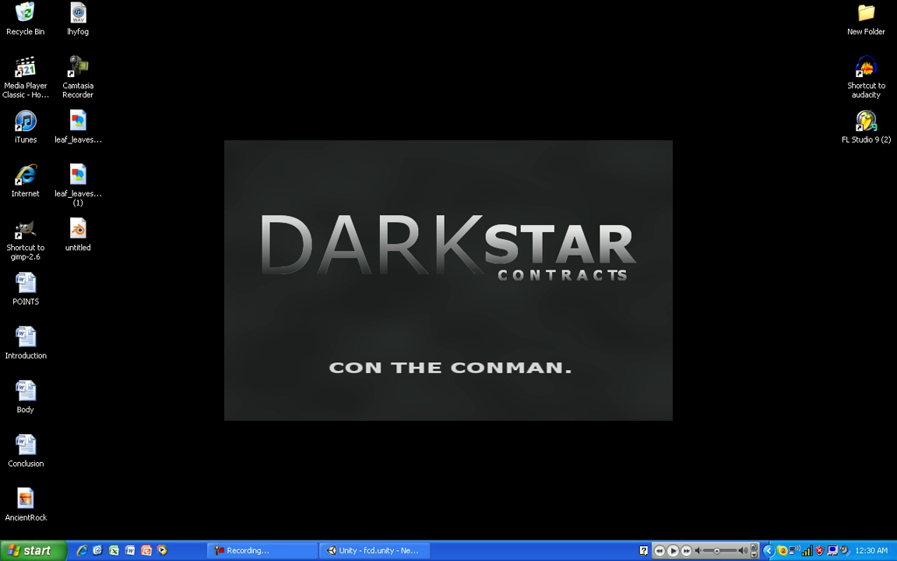
left_click_drag(110, 172, 68, 237)
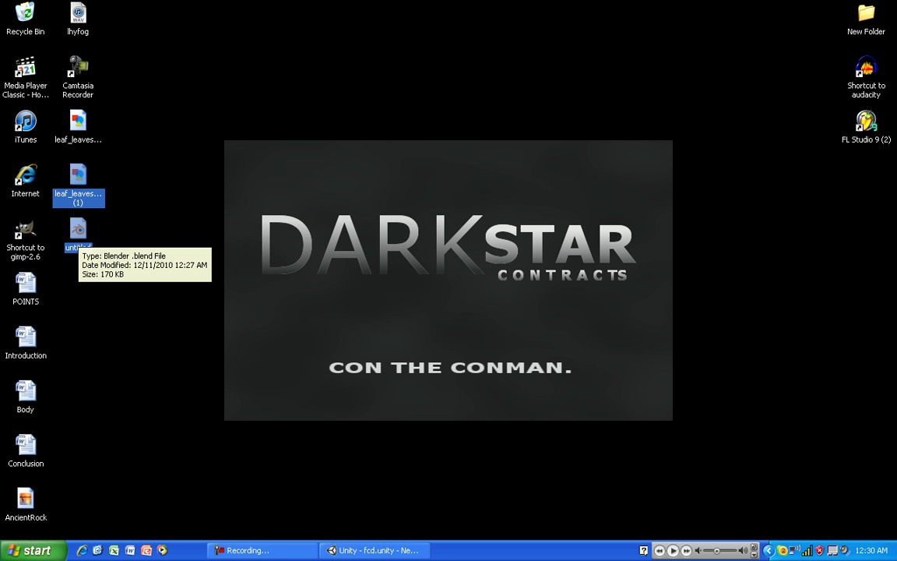
left_click_drag(78, 234, 288, 342)
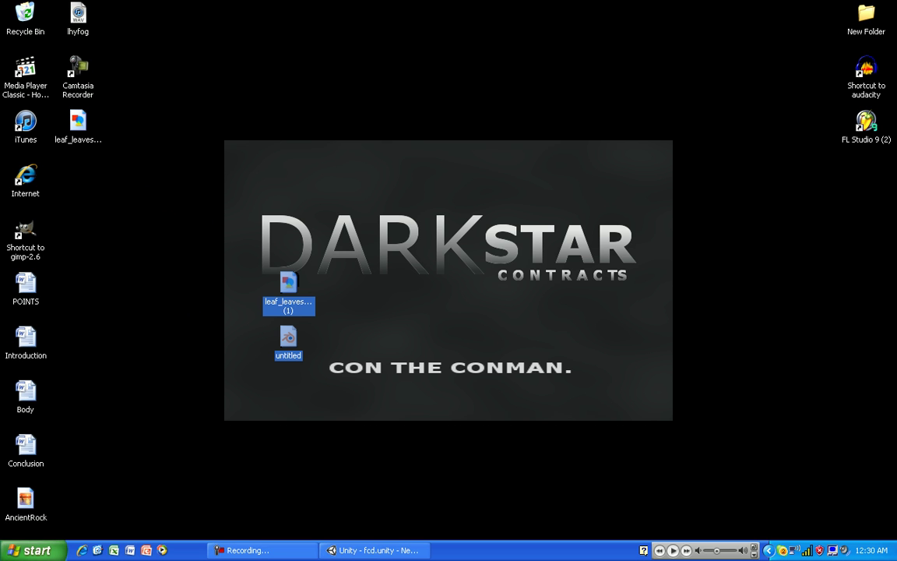
left_click_drag(288, 340, 366, 441)
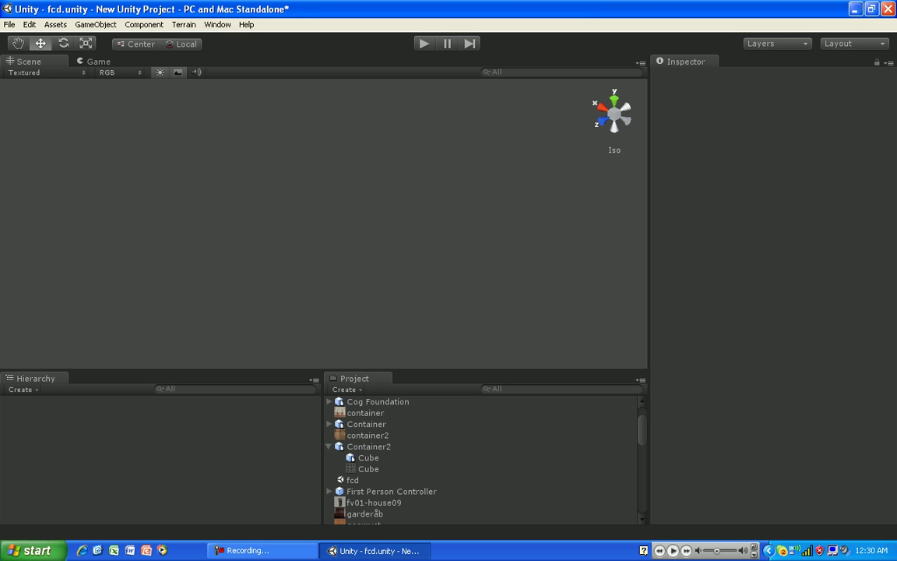
Step: Place the untitled leaf-plane model from the project assets into the empty scene
scroll(483, 459, "down", 10)
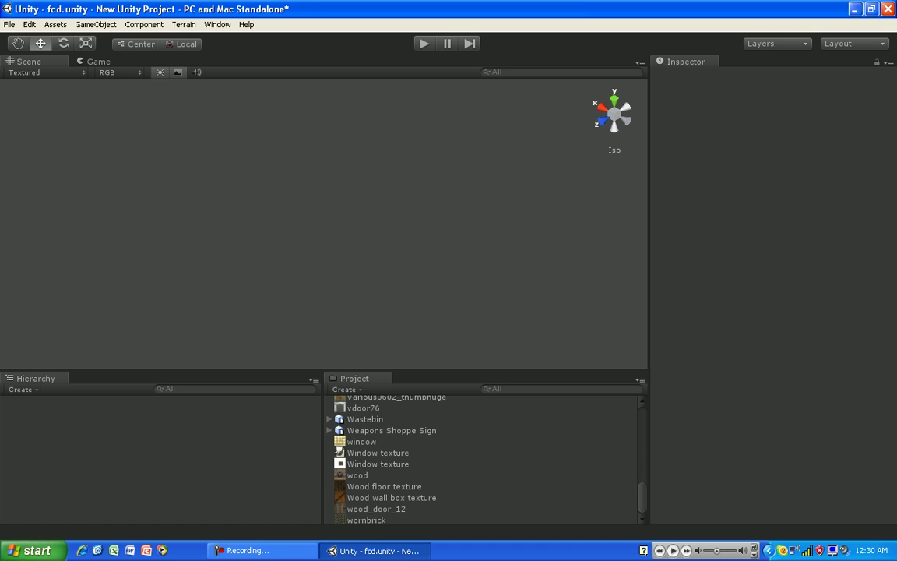
scroll(483, 460, "up", 3)
scroll(483, 459, "up", 1)
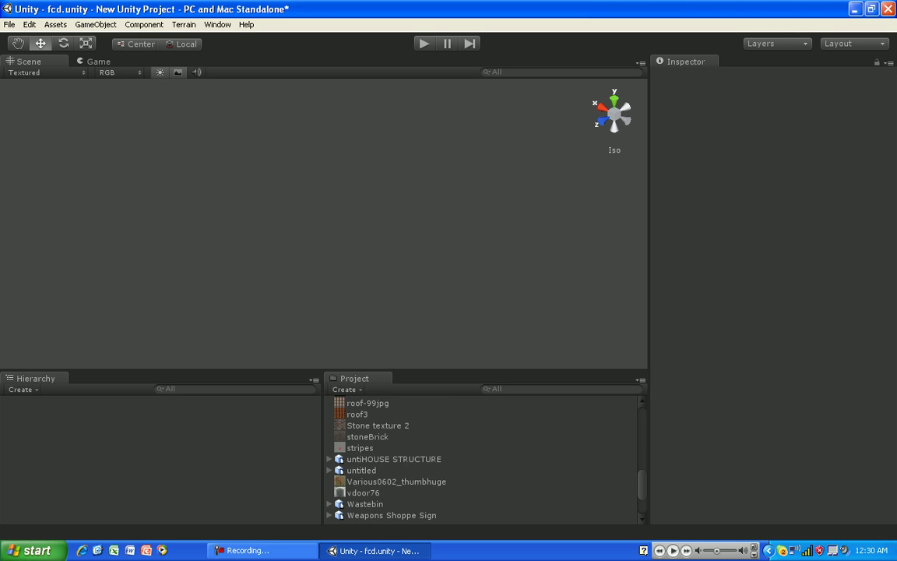
left_click_drag(362, 470, 337, 216)
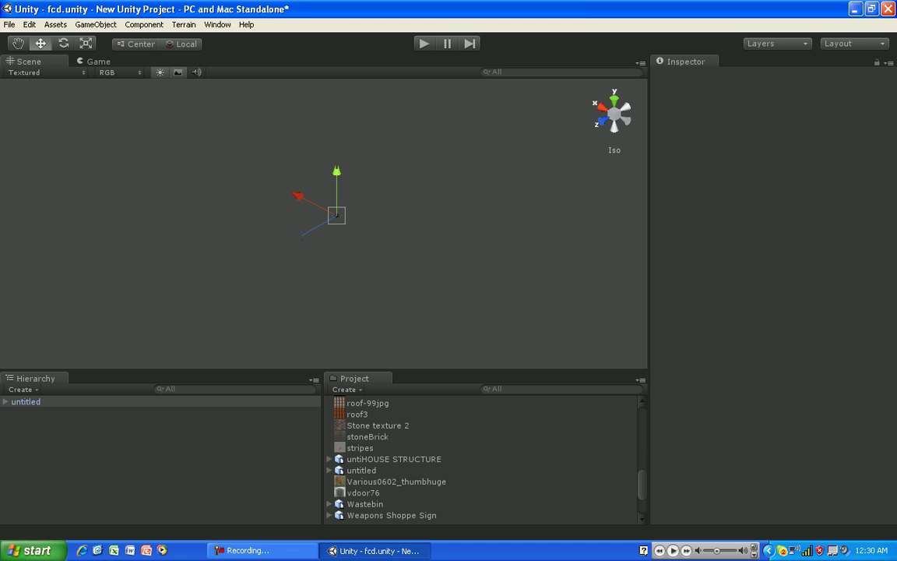
scroll(324, 224, "up", 3)
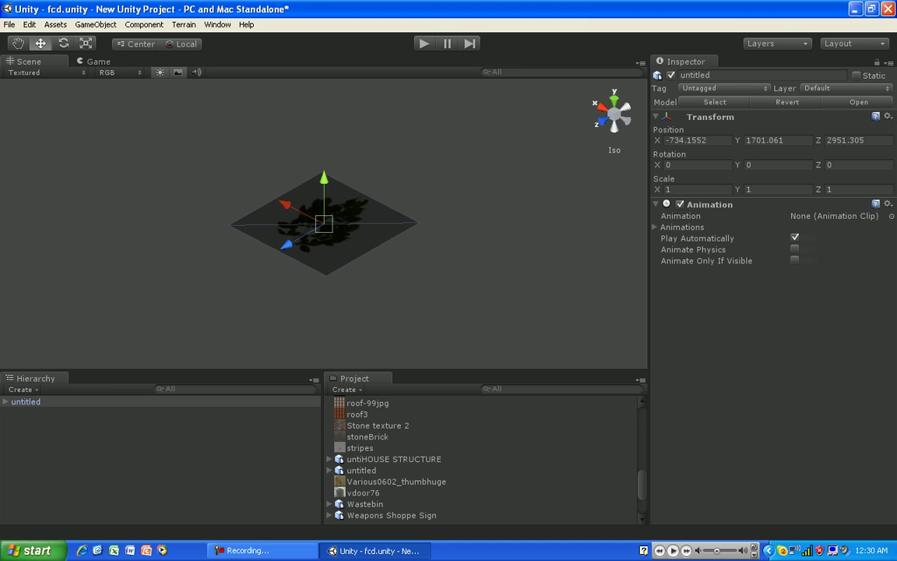
left_click_drag(324, 202, 379, 300, "alt")
right_click_drag(379, 300, 377, 330)
scroll(324, 223, "up", 2)
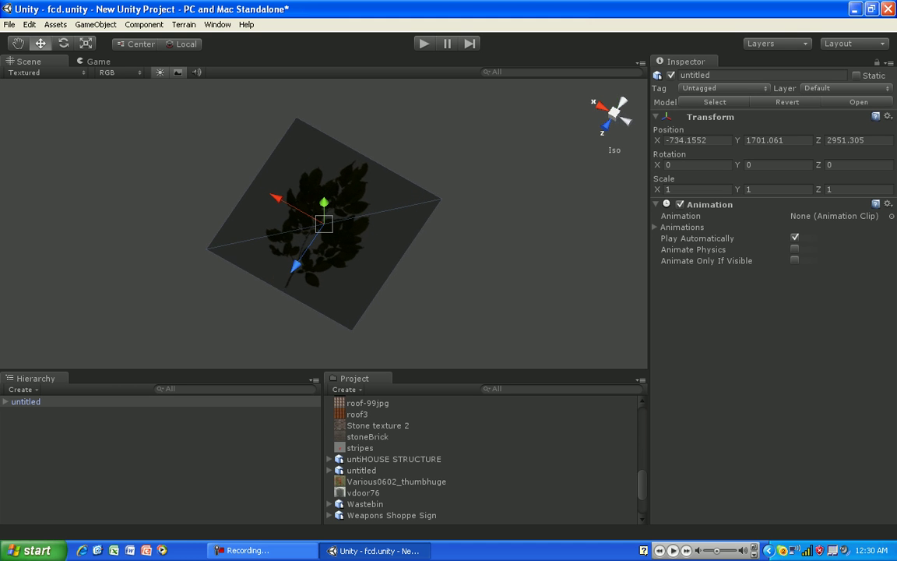
Step: Examine the import settings and preview of the leaf_leaves_branch_texture_ready_TT7010155 (1) image in the project assets
scroll(324, 224, "up", 2)
scroll(324, 223, "up", 1)
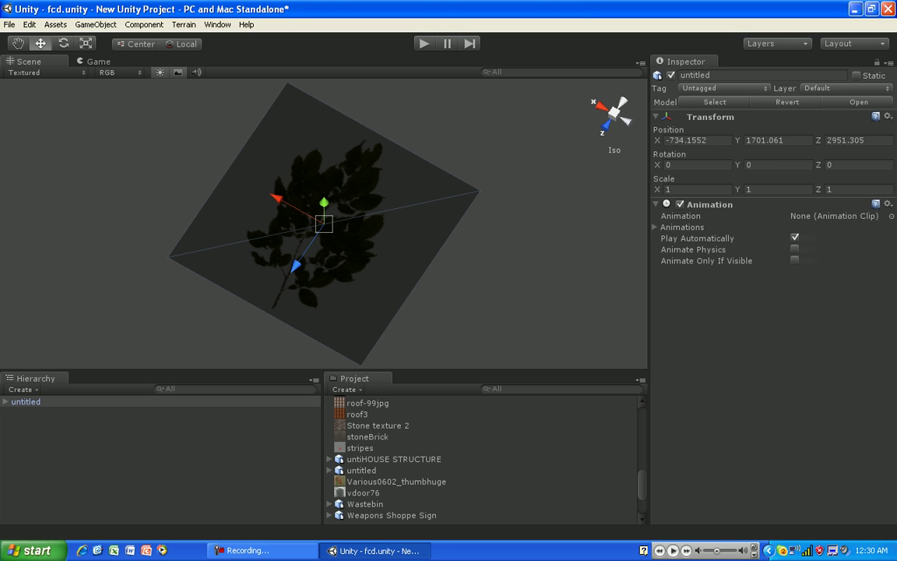
left_click(375, 551)
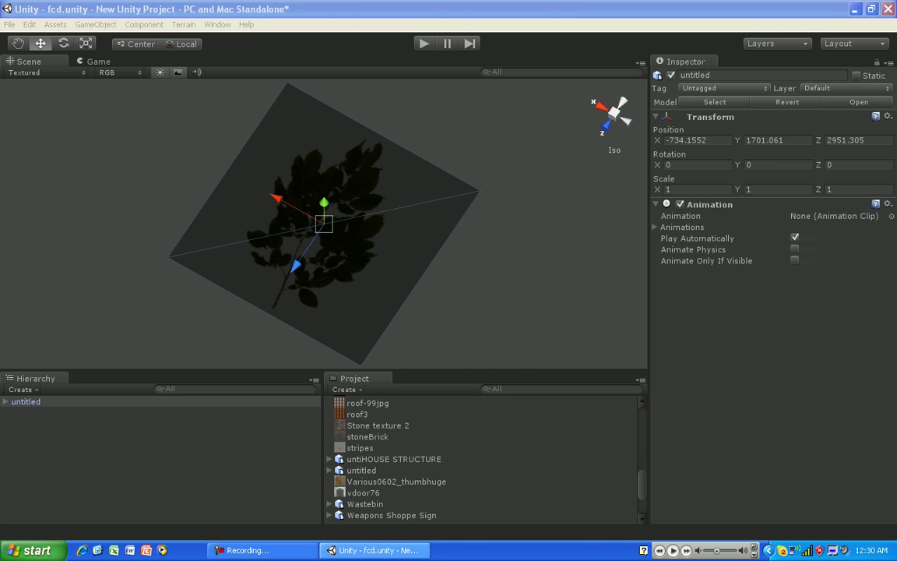
left_click(375, 550)
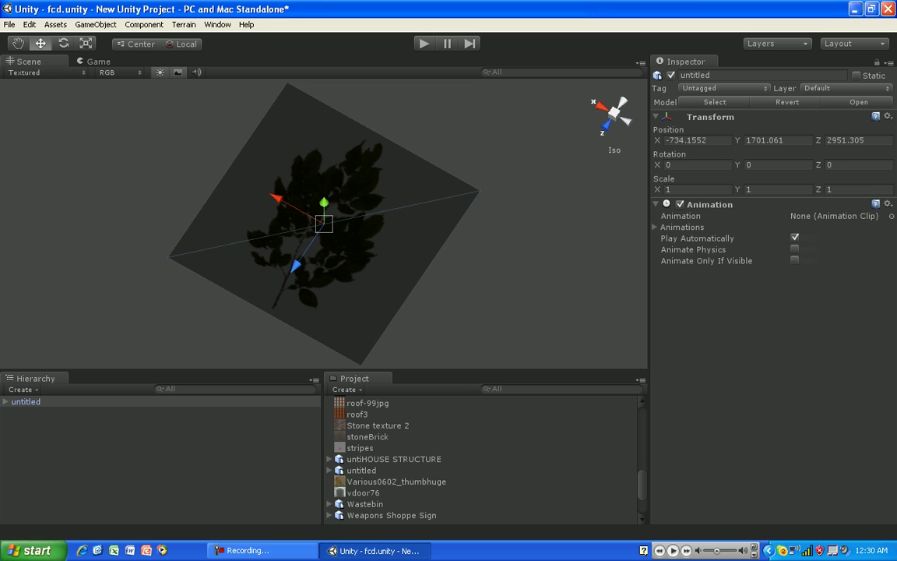
scroll(483, 460, "up", 5)
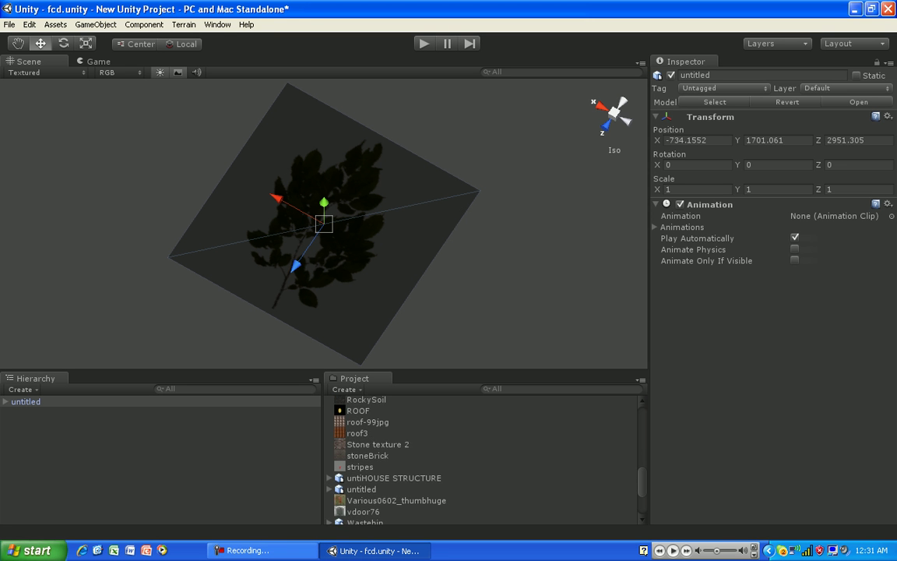
scroll(483, 460, "up", 4)
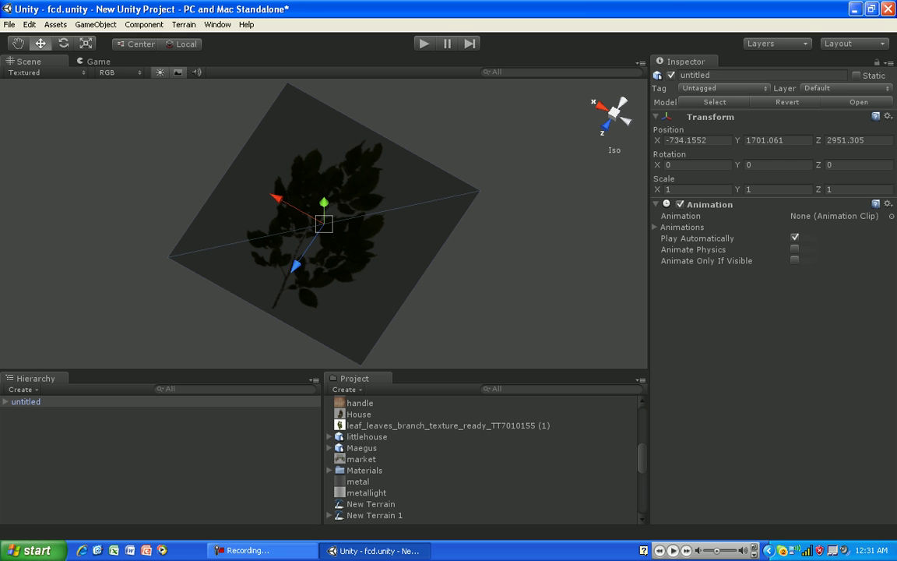
left_click(448, 425)
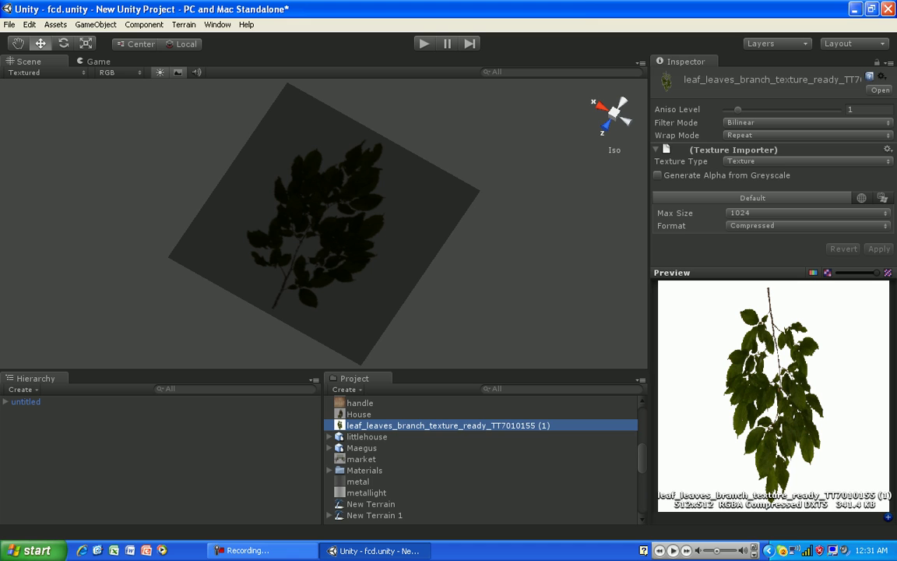
left_click(702, 492)
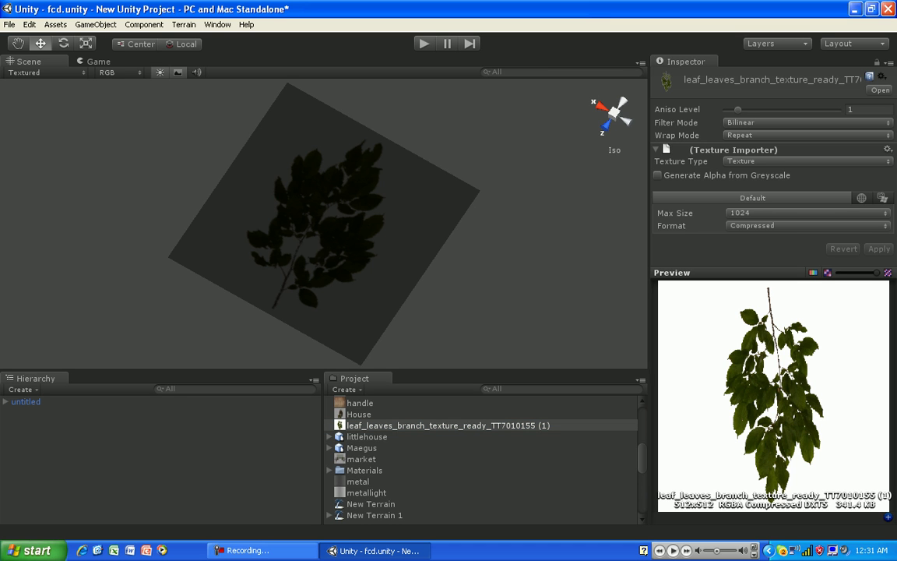
left_click(449, 425)
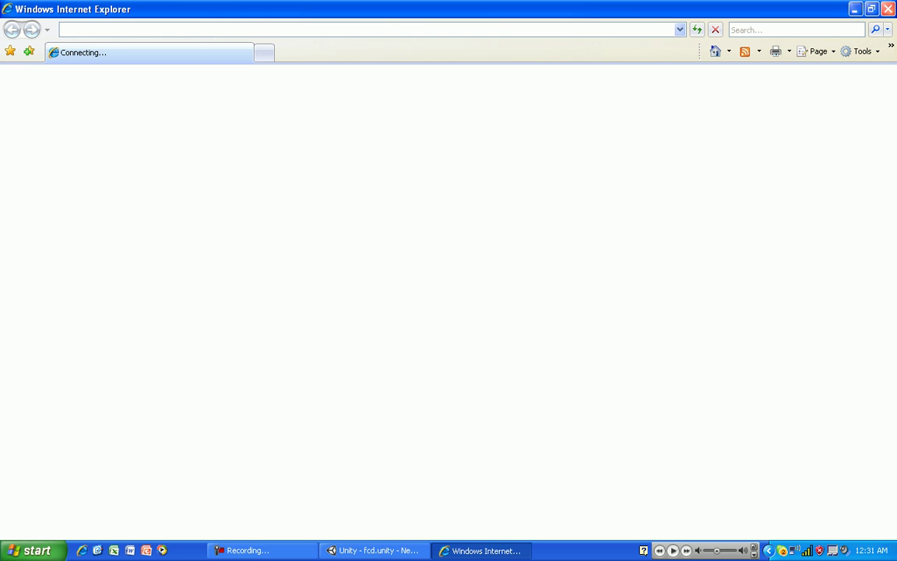
left_click(888, 9)
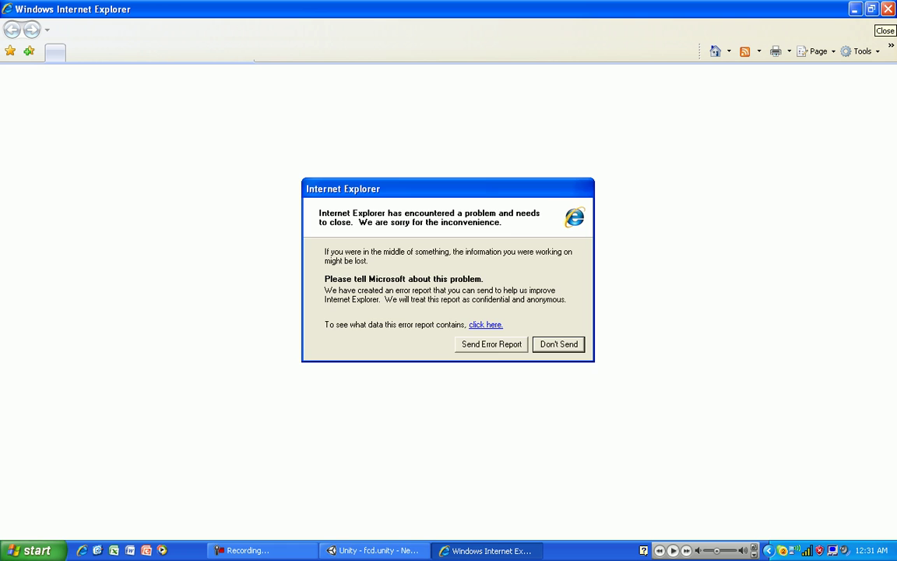
key("Return")
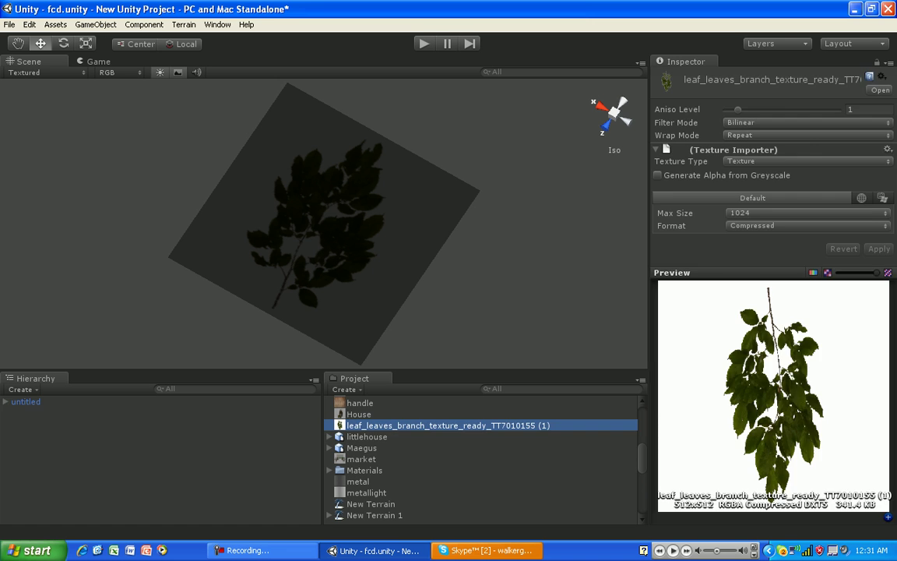
left_click(324, 224)
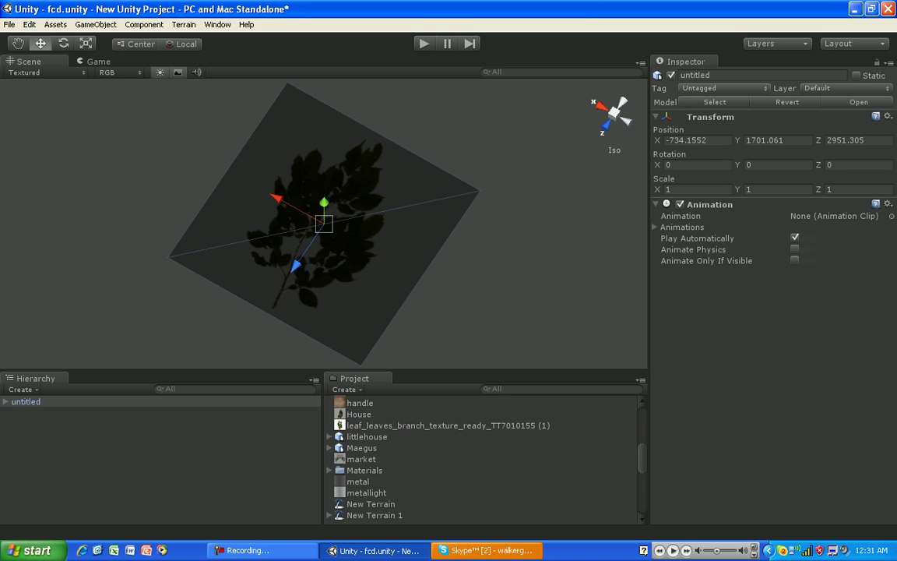
left_click(448, 425)
right_click(380, 426)
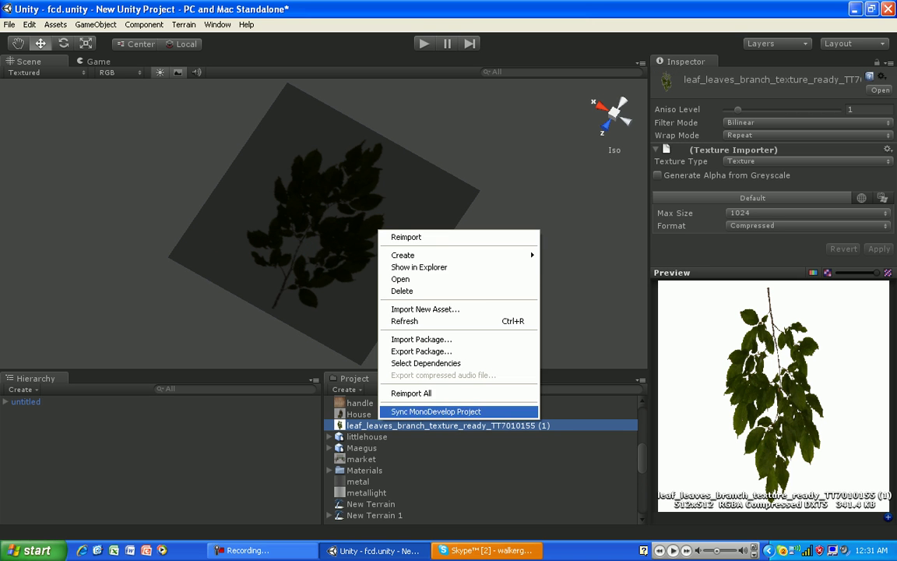
mouse_move(436, 255)
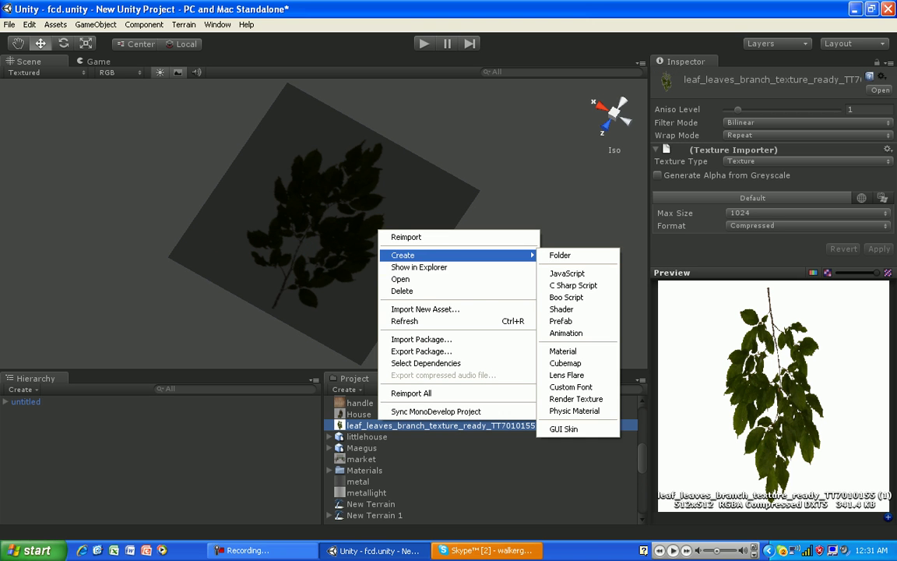
left_click(715, 272)
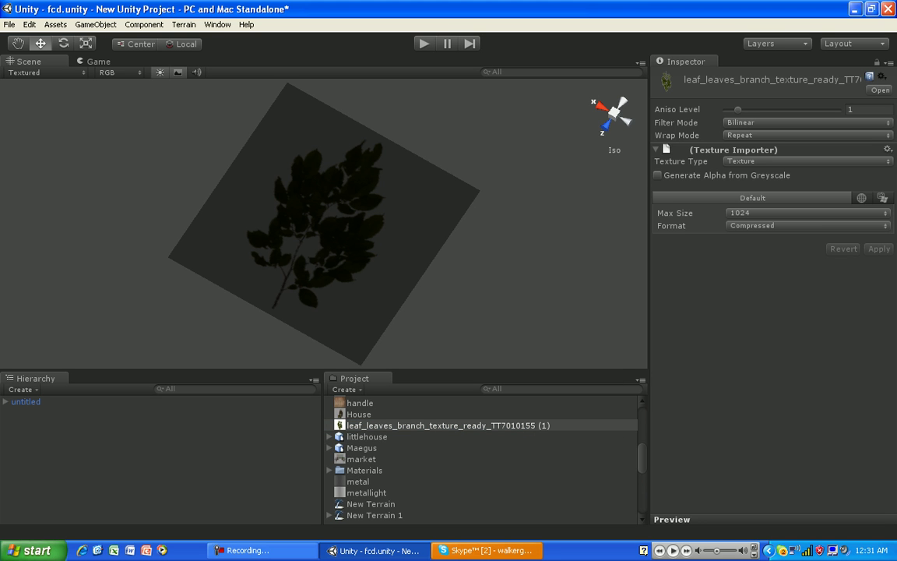
left_click(715, 520)
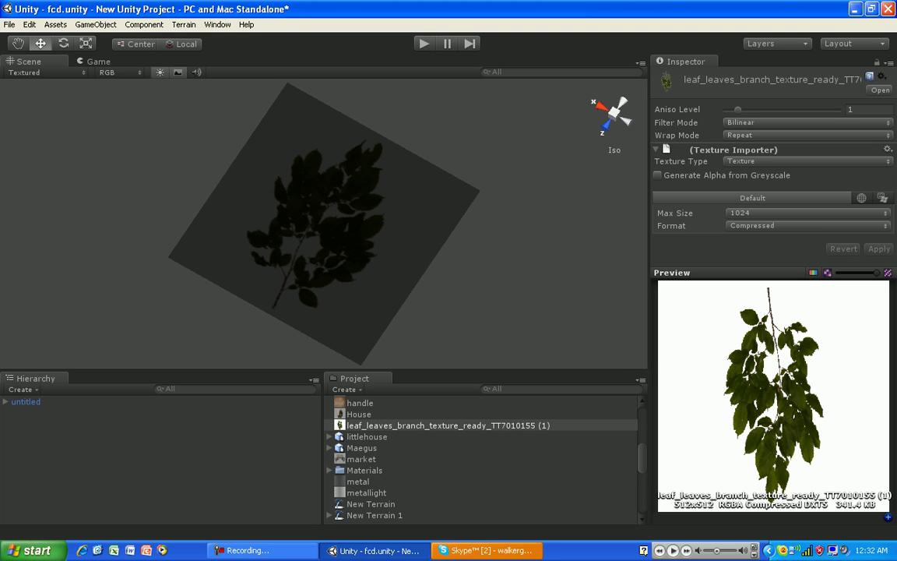
left_click(448, 425)
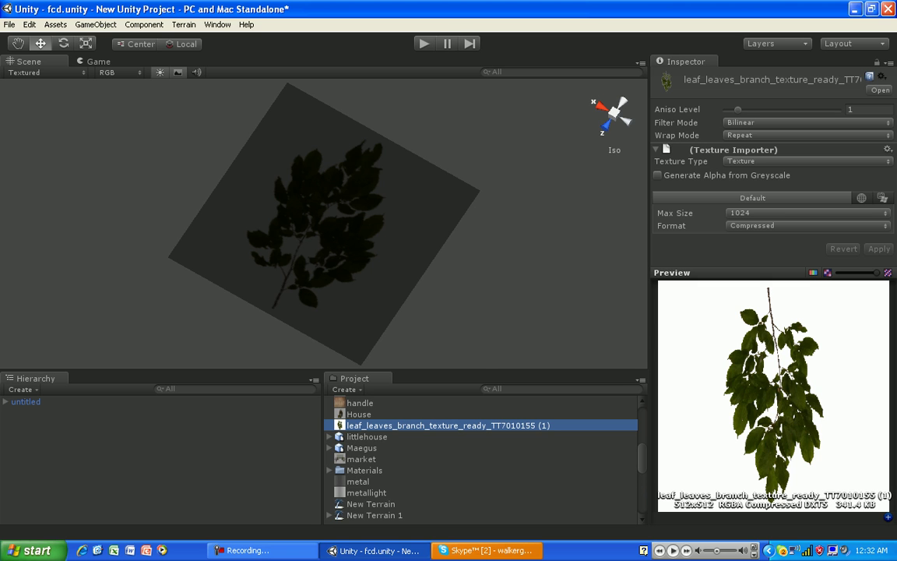
Step: Import the other leaf_leaves... image, the one without (1), from the Desktop into the project assets and select it
left_click(375, 550)
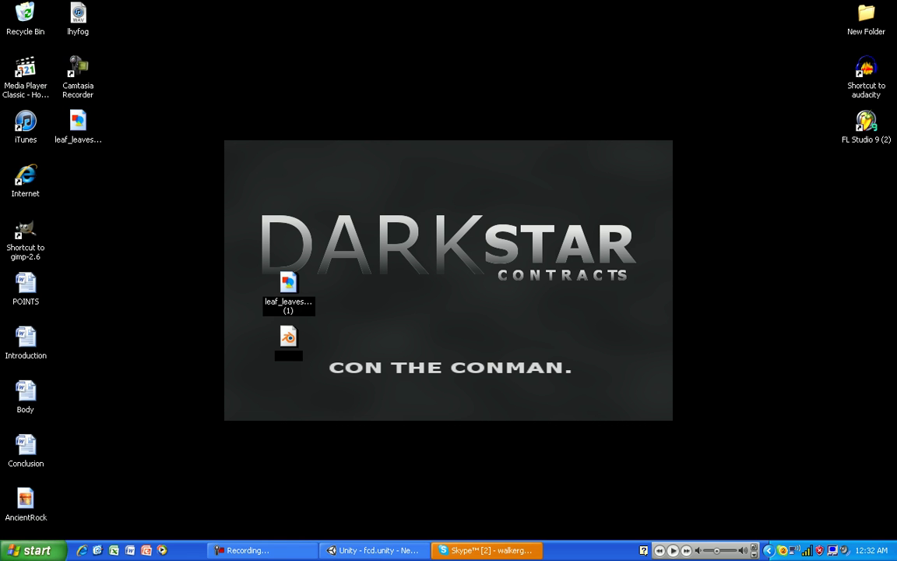
left_click_drag(78, 124, 413, 430)
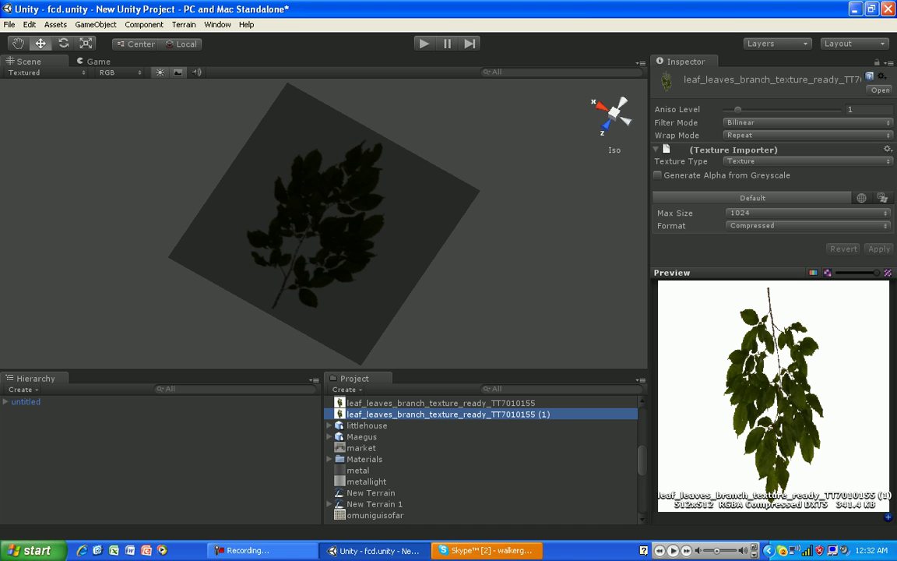
left_click(441, 403)
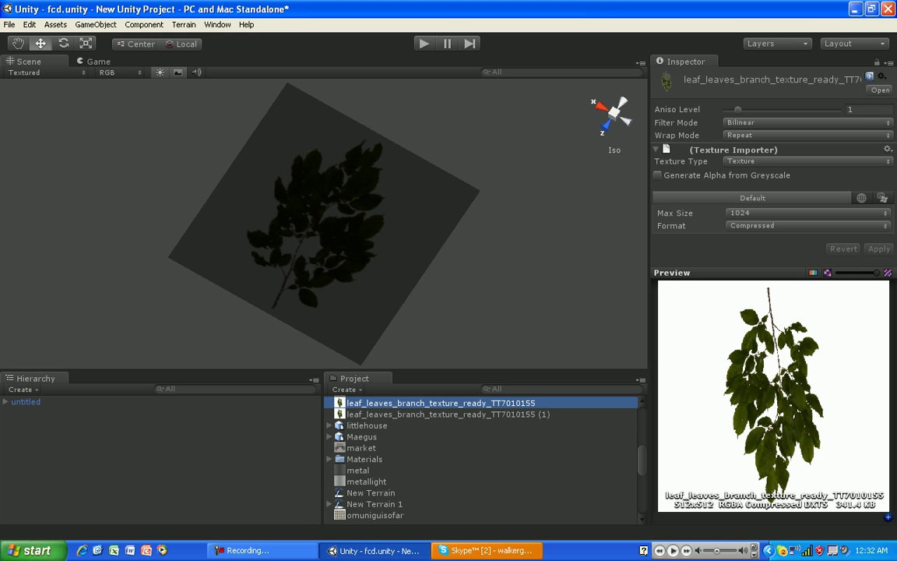
Step: Change the material shader of the untitled model's Plane to Nature/Tree Soft Occlusion Leaves
left_click(324, 223)
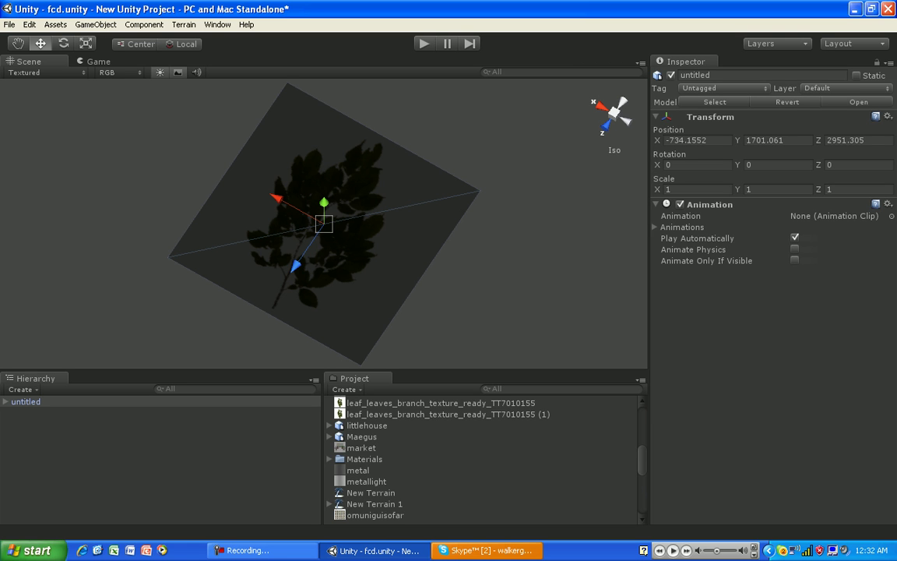
left_click(5, 402)
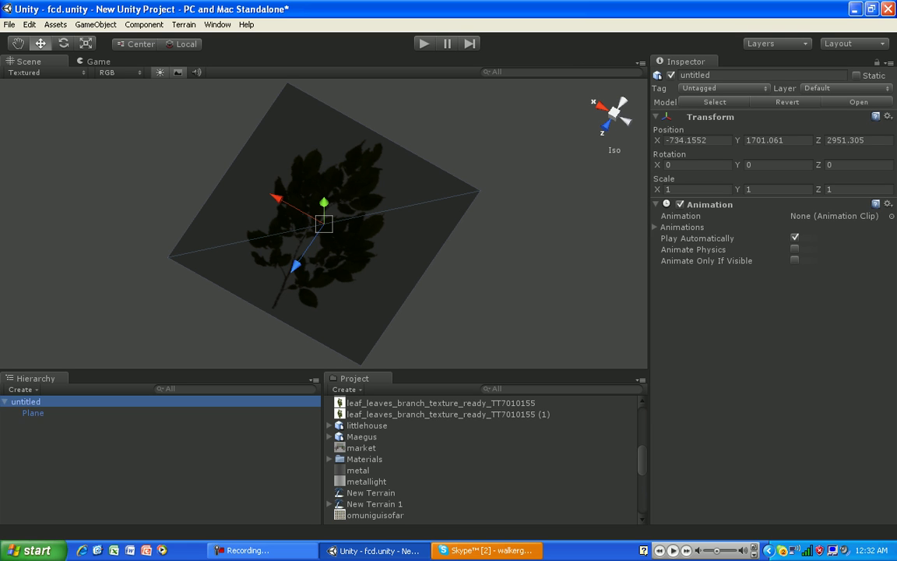
left_click(33, 413)
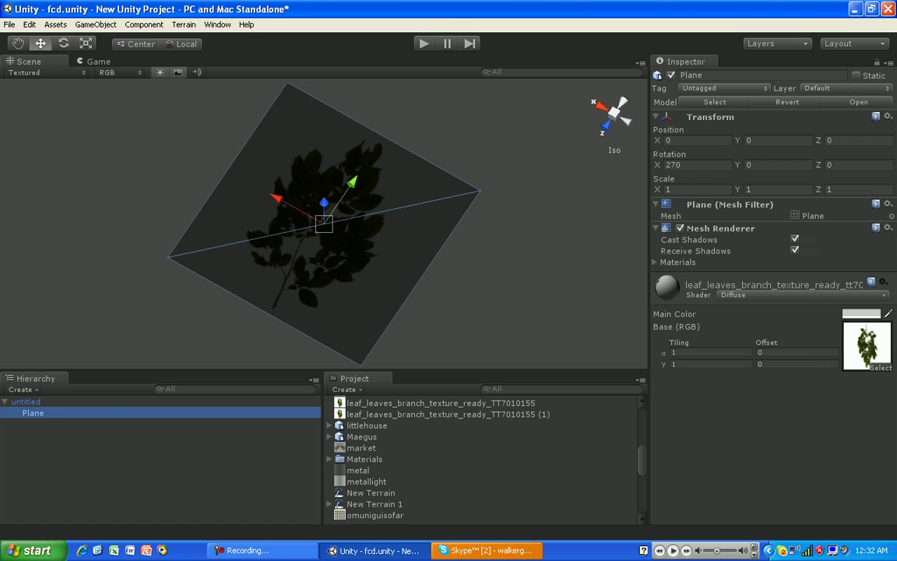
left_click(761, 295)
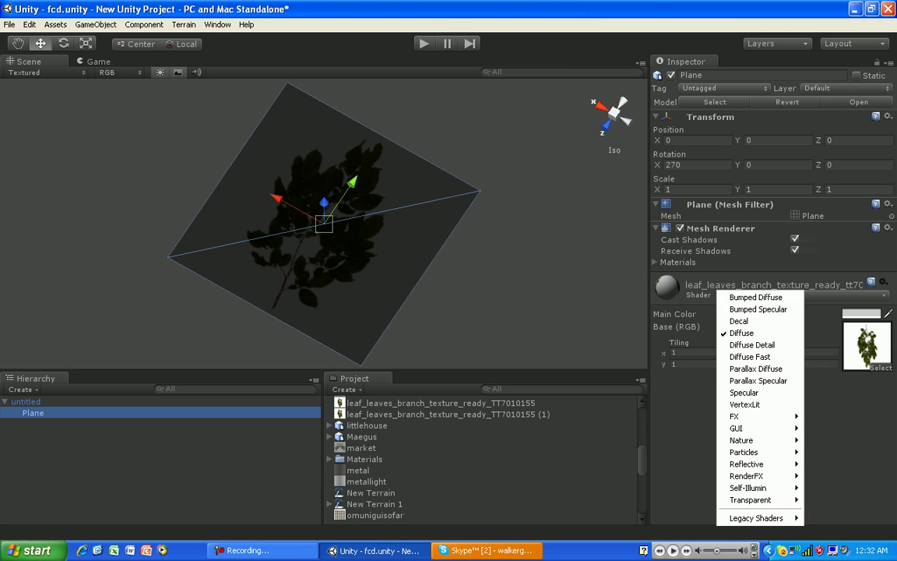
left_click(762, 296)
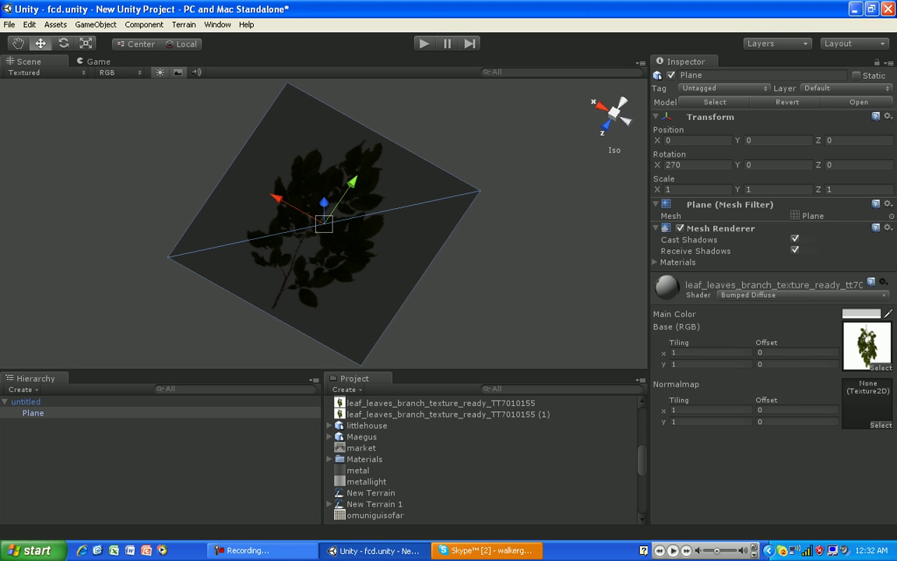
left_click(786, 294)
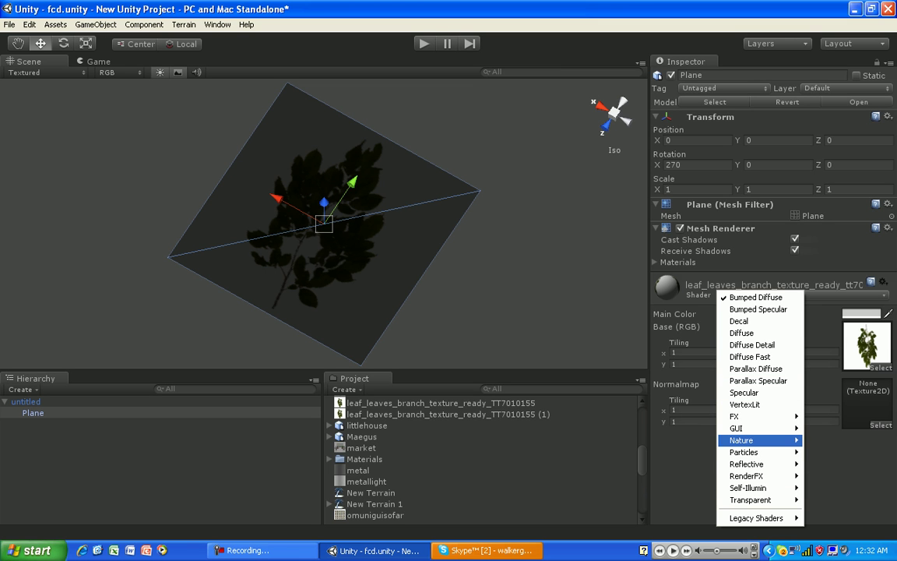
mouse_move(755, 441)
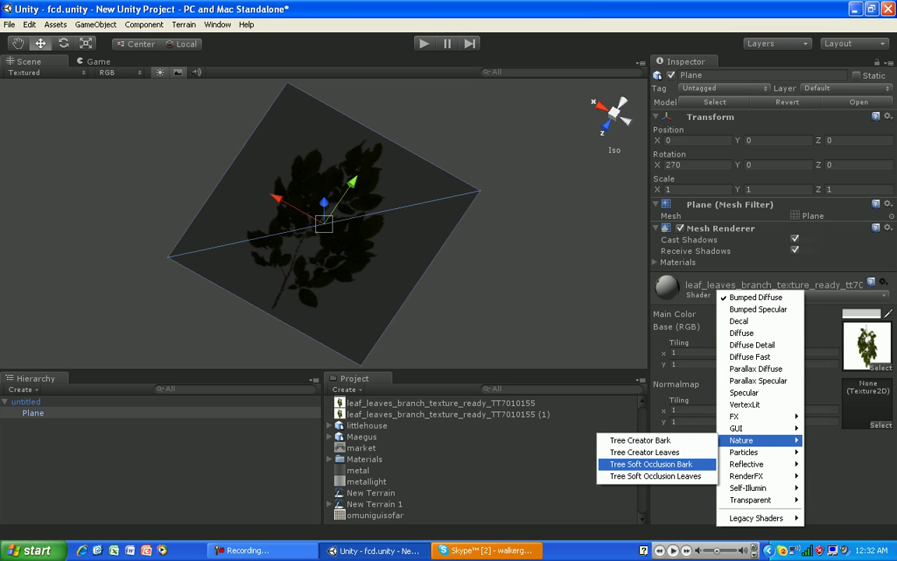
left_click(656, 476)
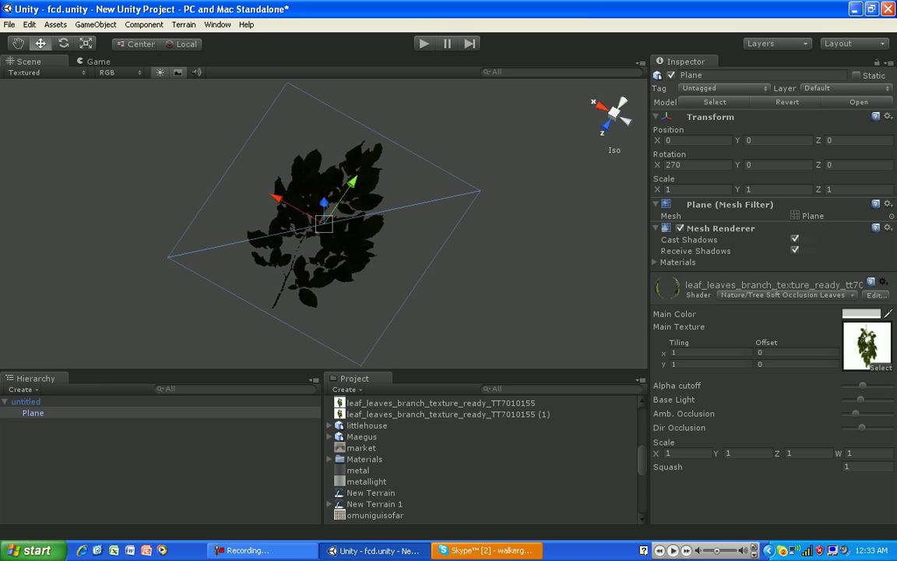
Step: Raise the leaf material's Base Light and Dir Occlusion to maximum and increase its Amb. Occlusion
right_click_drag(436, 312, 335, 25)
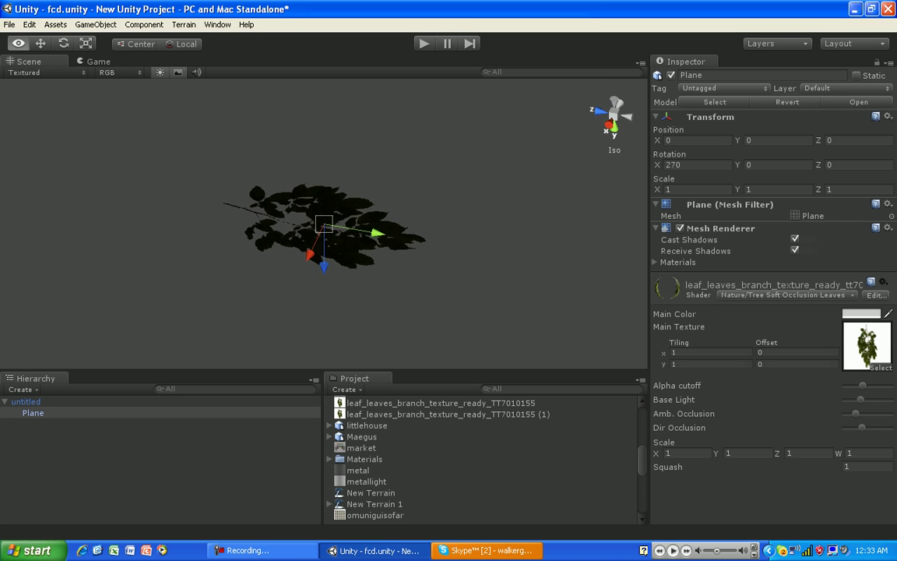
right_click_drag(327, 459, 291, 514)
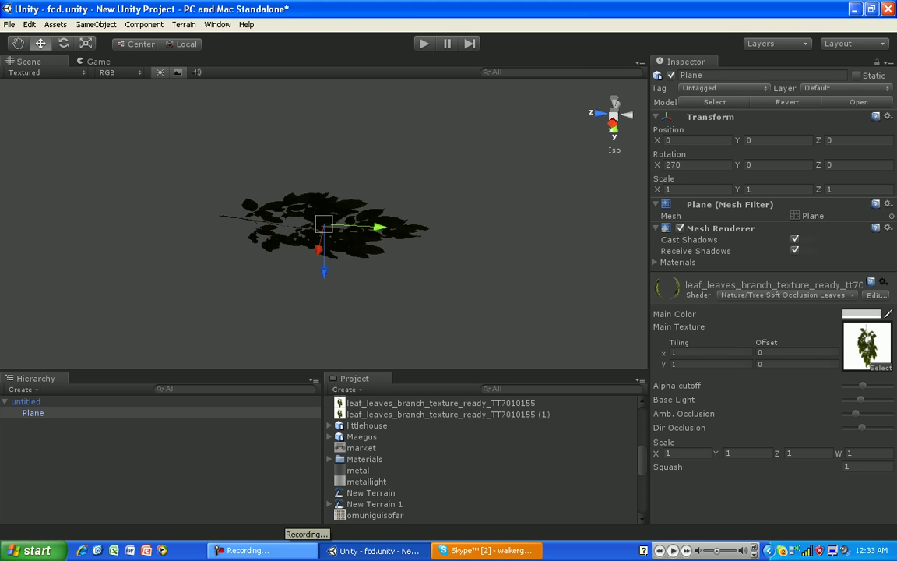
right_click_drag(311, 327, 314, 280)
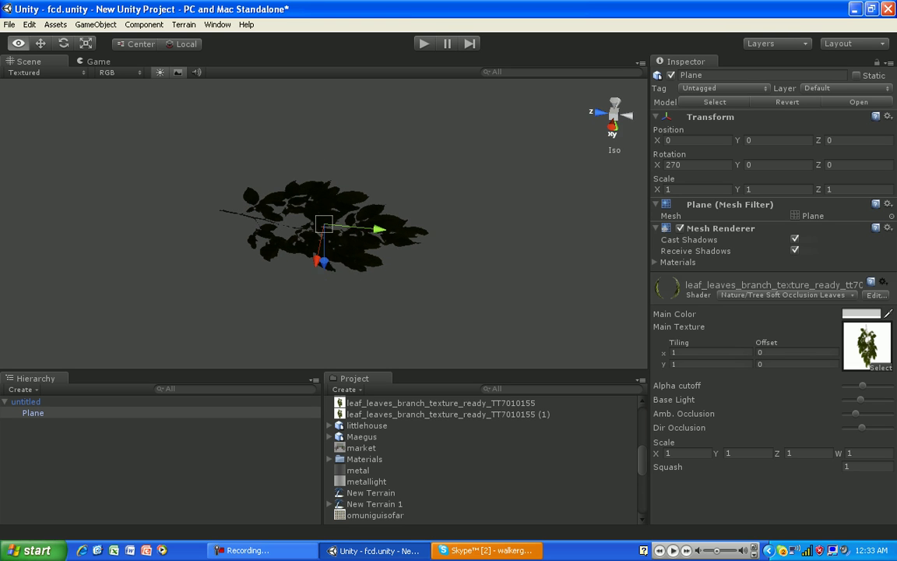
left_click_drag(327, 243, 327, 254, "alt")
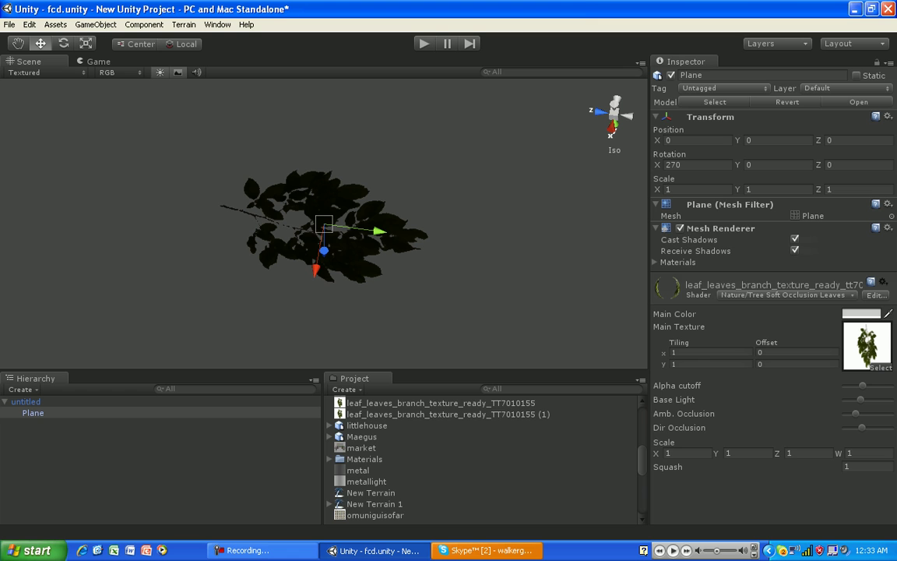
left_click_drag(855, 413, 891, 428)
left_click_drag(861, 398, 891, 398)
right_click_drag(324, 264, 324, 168)
left_click_drag(362, 243, 373, 246, "alt")
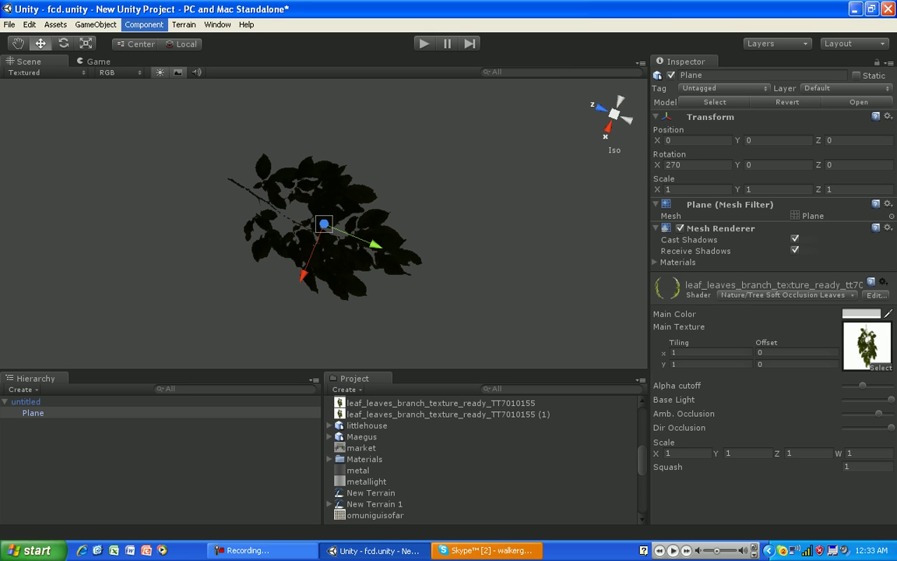
Step: Add a point light to the scene to illuminate the leaf plane
left_click(144, 25)
mouse_move(96, 25)
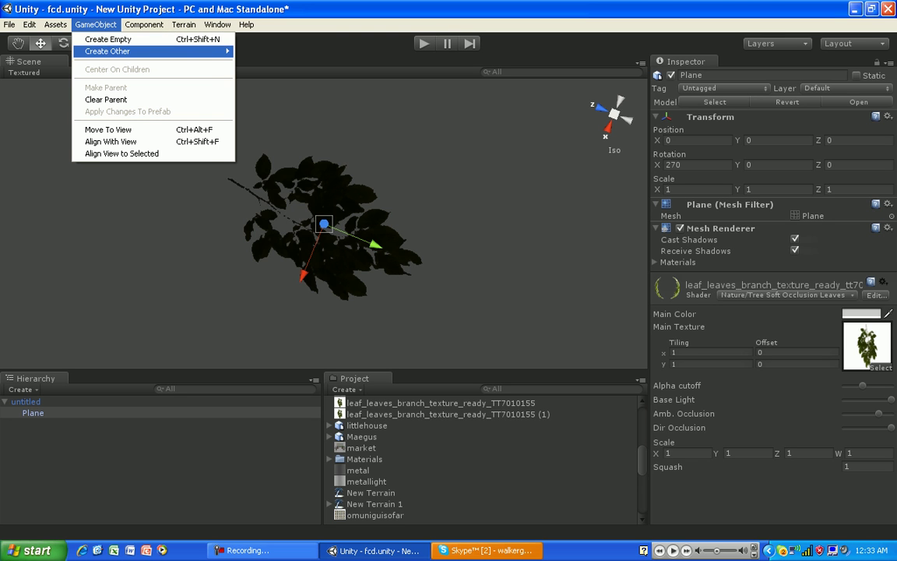
mouse_move(109, 51)
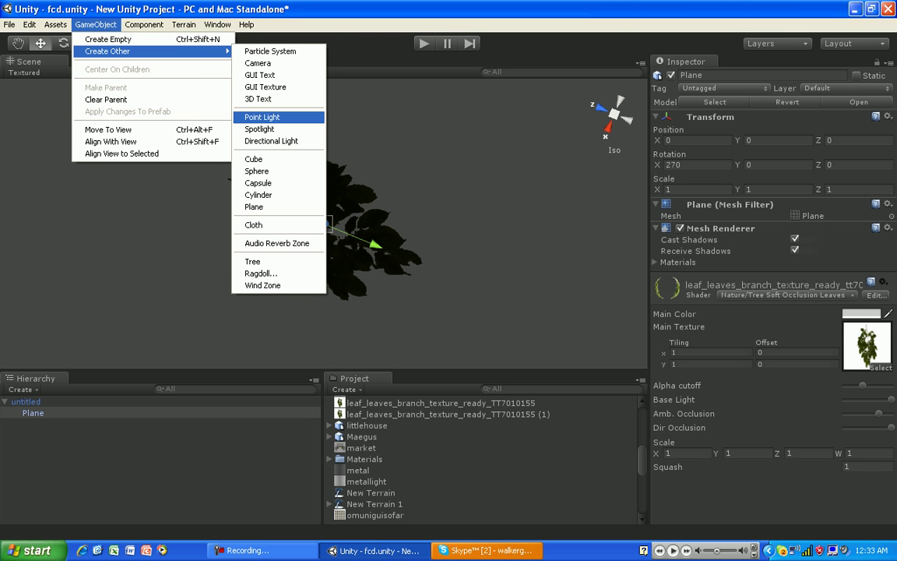
left_click(263, 117)
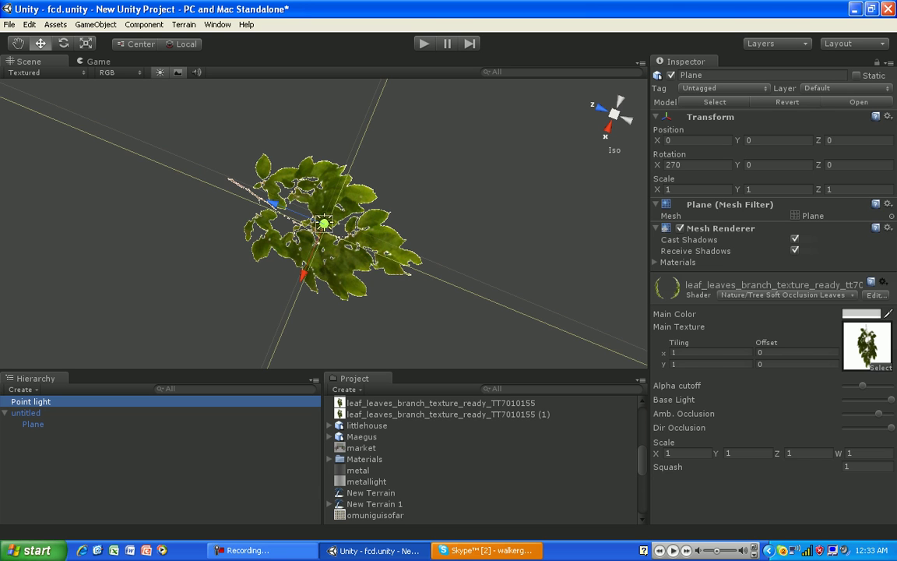
Step: Move the point light a short way along the X axis from the leaf plane's centre and deselect it
mouse_move(295, 296)
left_mouse_down()
mouse_move(276, 342)
mouse_move(288, 314)
left_mouse_up()
left_click(275, 326)
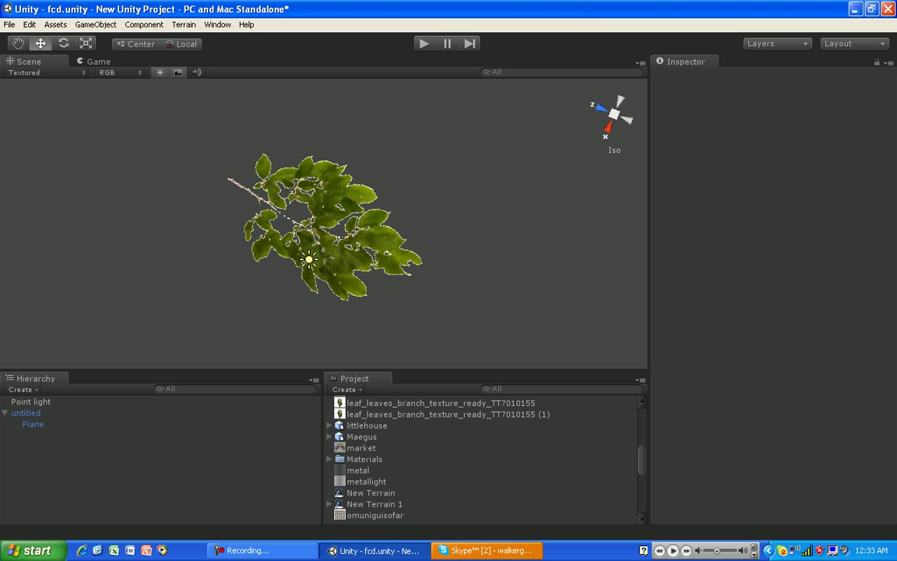
Step: Raise the Alpha cutoff of the Plane's leaf material almost to maximum and inspect the leaves from other angles
left_click(34, 424)
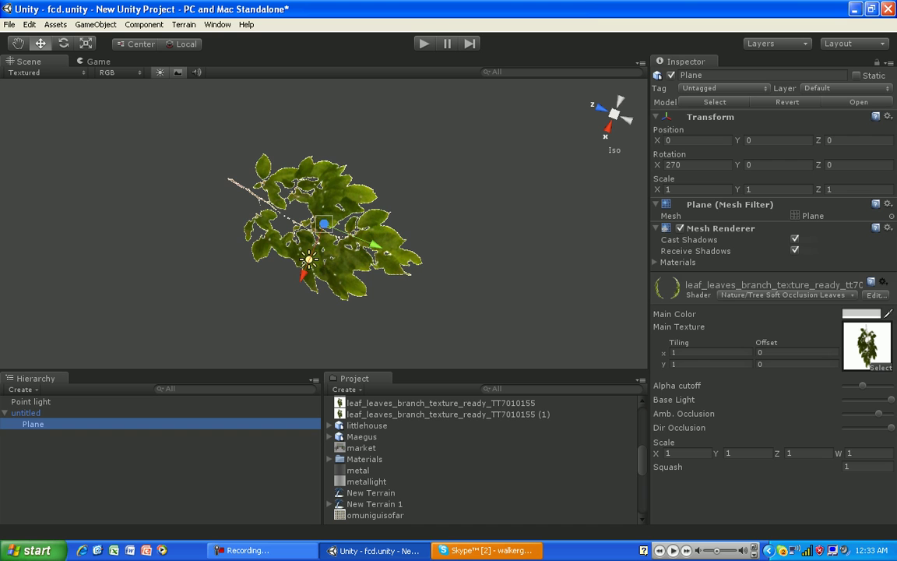
left_click_drag(862, 386, 891, 386)
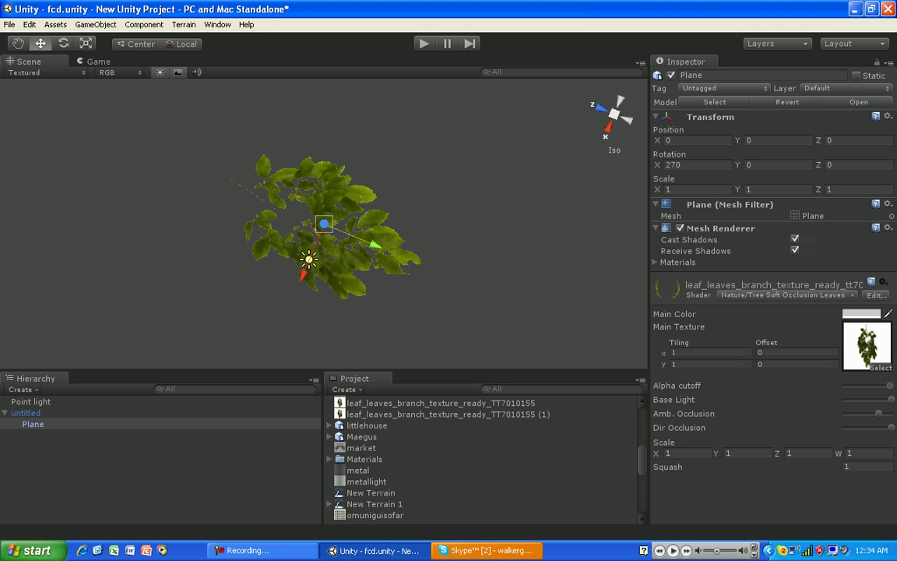
left_click_drag(891, 385, 889, 385)
left_click(467, 273)
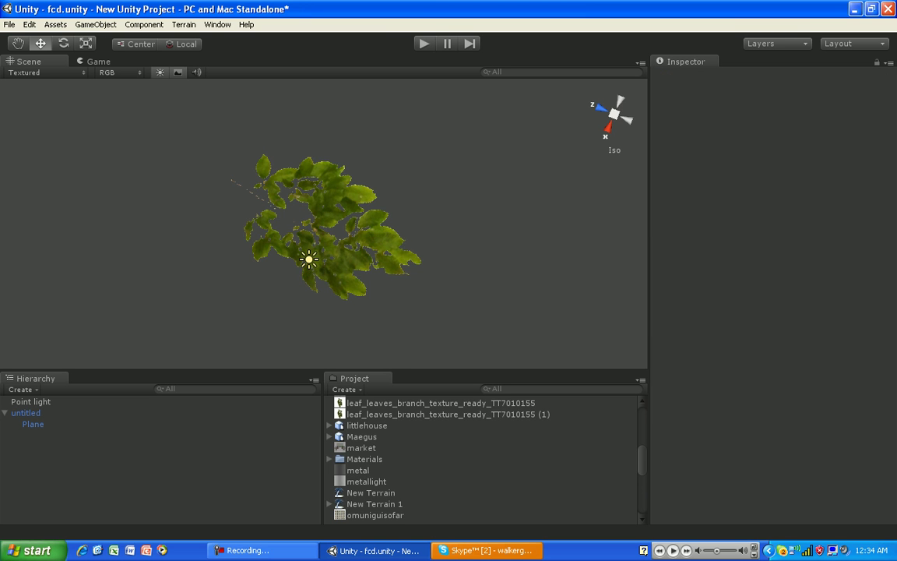
left_click_drag(467, 273, 377, 191, "alt")
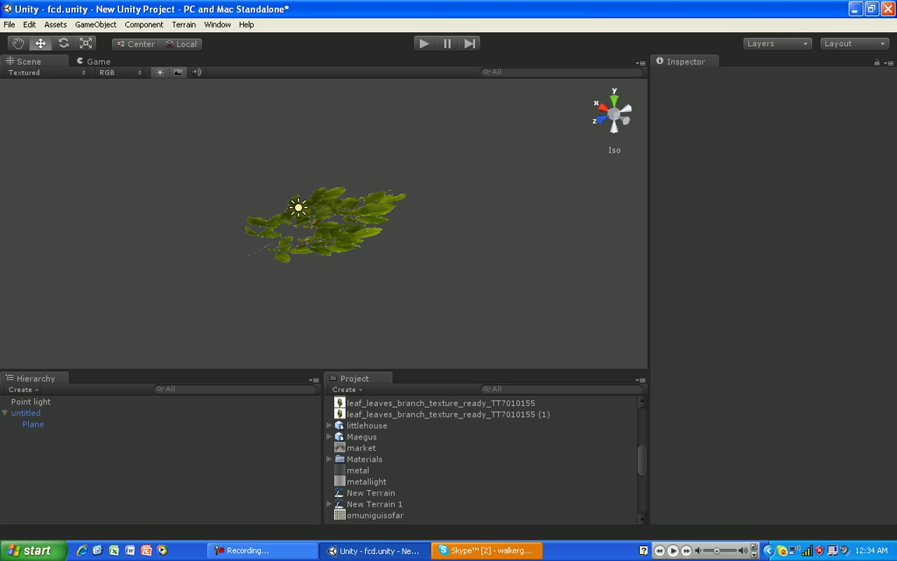
left_click_drag(335, 198, 296, 265, "alt")
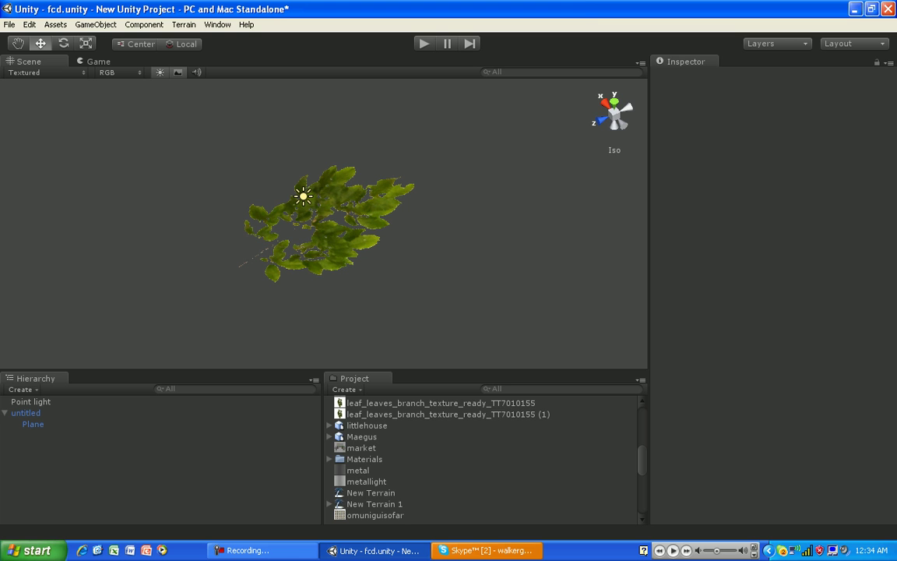